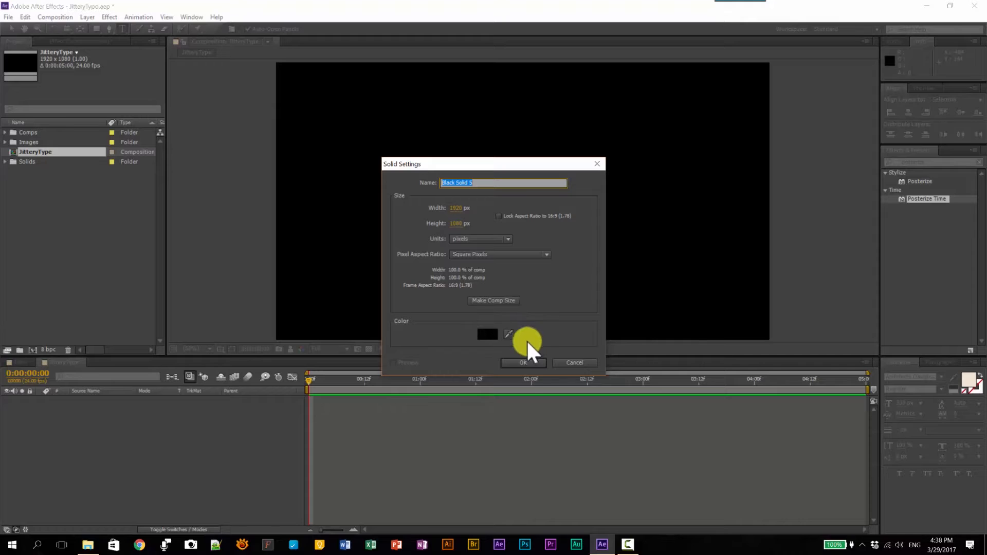
# Step: Create a black 1920 x 1080 solid in the JitteryType composition and apply the Fill effect to it
pyautogui.click(523, 362)
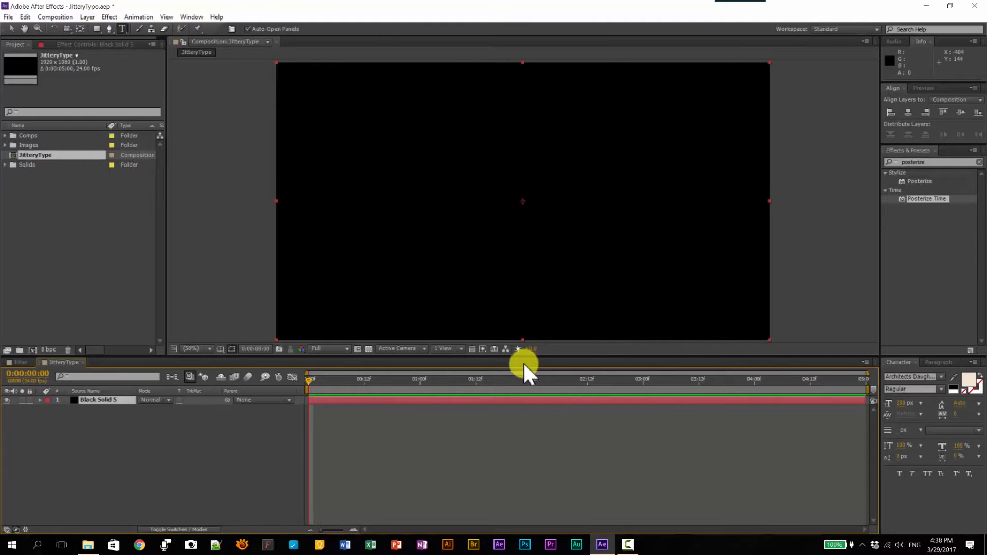
pyautogui.doubleClick(920, 161)
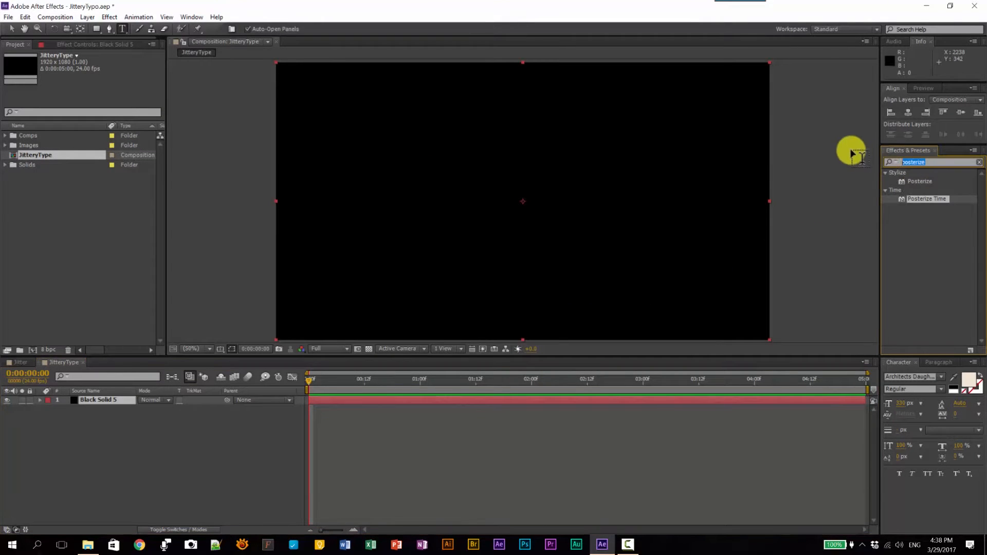
pyautogui.write('fill')
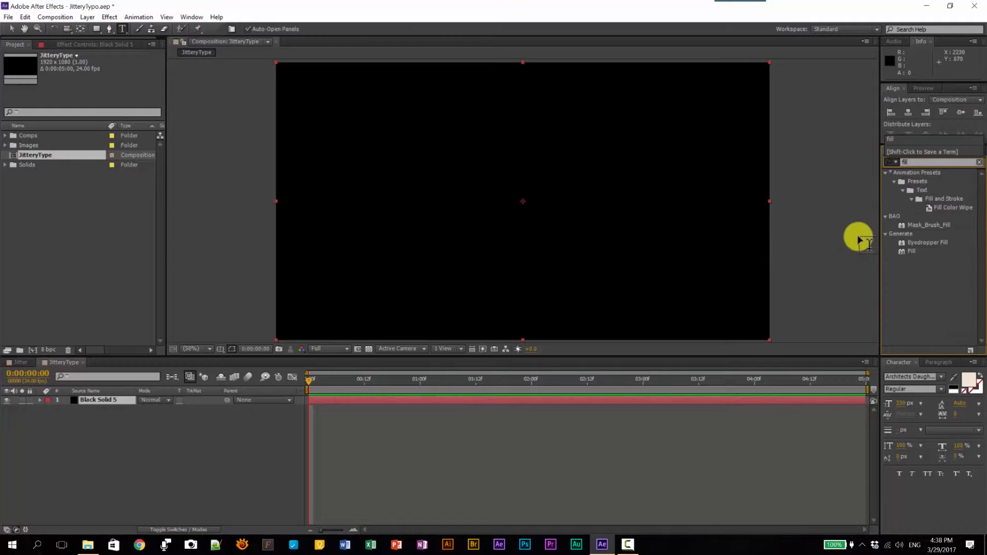
pyautogui.moveTo(913, 252); pyautogui.dragTo(117, 399)
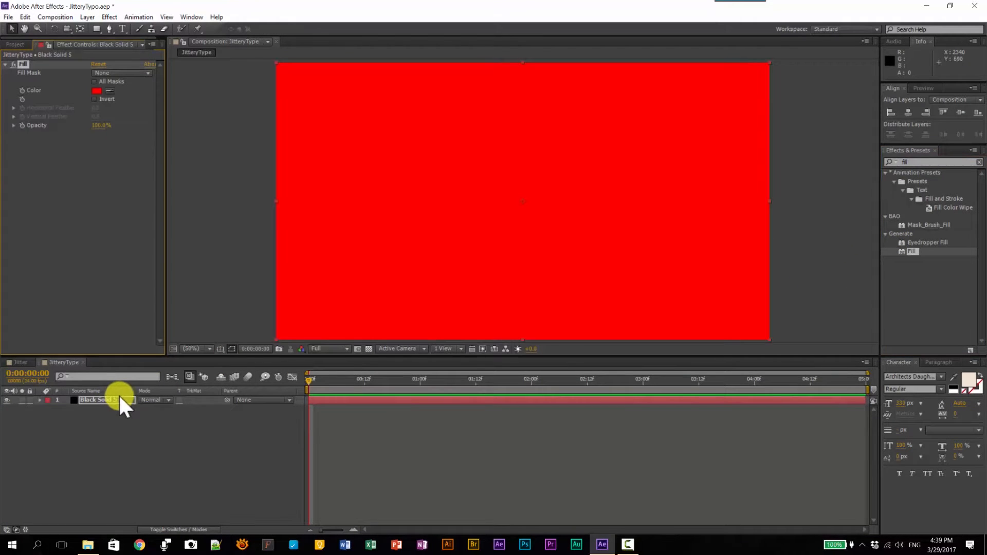
# Step: Set the solid's Fill effect color to orange EF831A
pyautogui.click(96, 90)
pyautogui.moveTo(514, 316); pyautogui.dragTo(514, 327)
pyautogui.moveTo(477, 217); pyautogui.dragTo(487, 214)
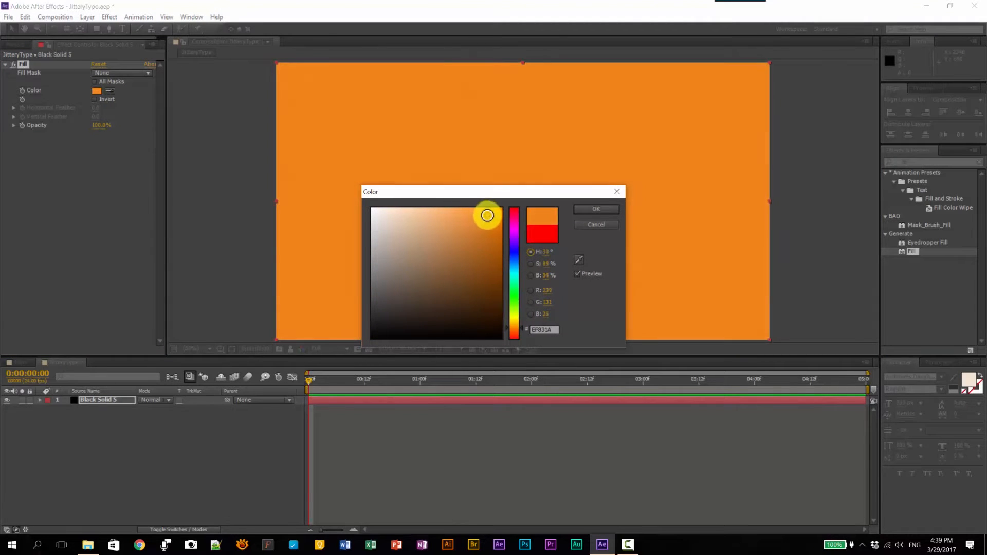
pyautogui.click(596, 208)
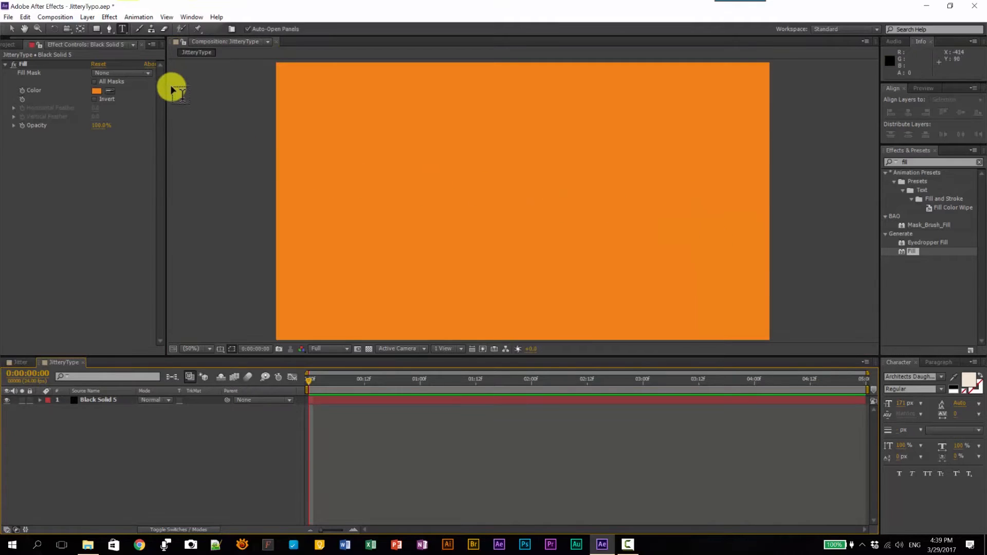
# Step: Add a text layer reading ALWAYS and center it horizontally and vertically in the composition
pyautogui.click(435, 193)
pyautogui.write('ALWAYS')
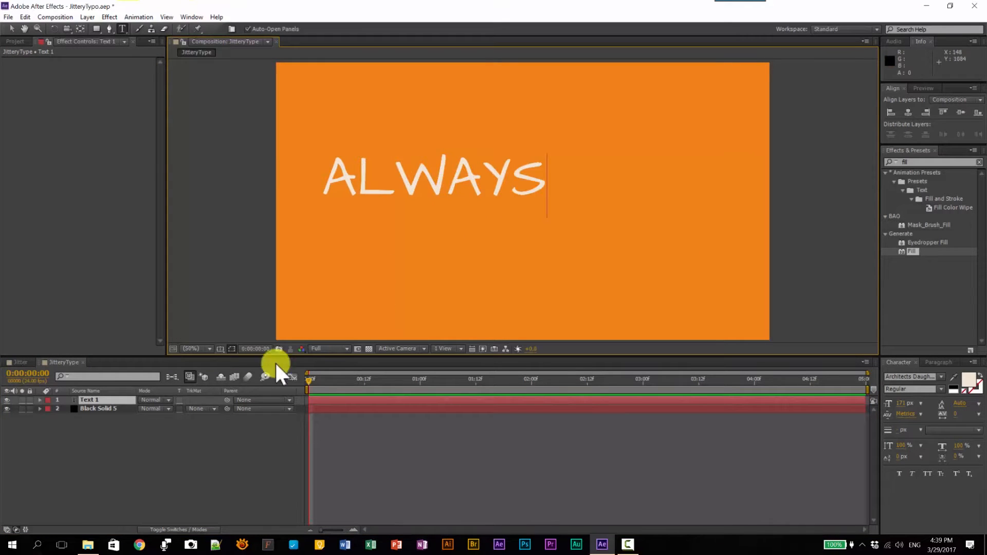
pyautogui.click(226, 426)
pyautogui.click(116, 399)
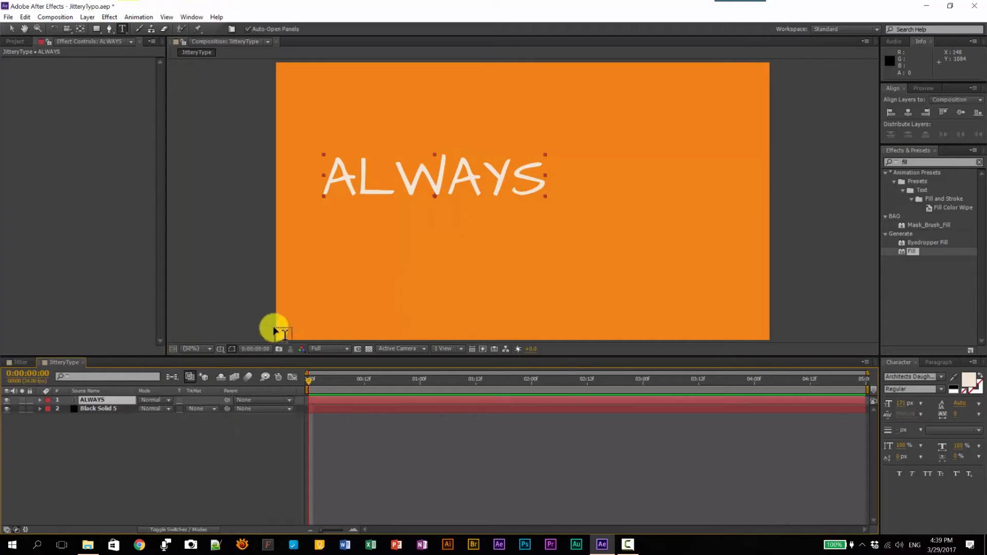
pyautogui.click(908, 112)
pyautogui.click(961, 113)
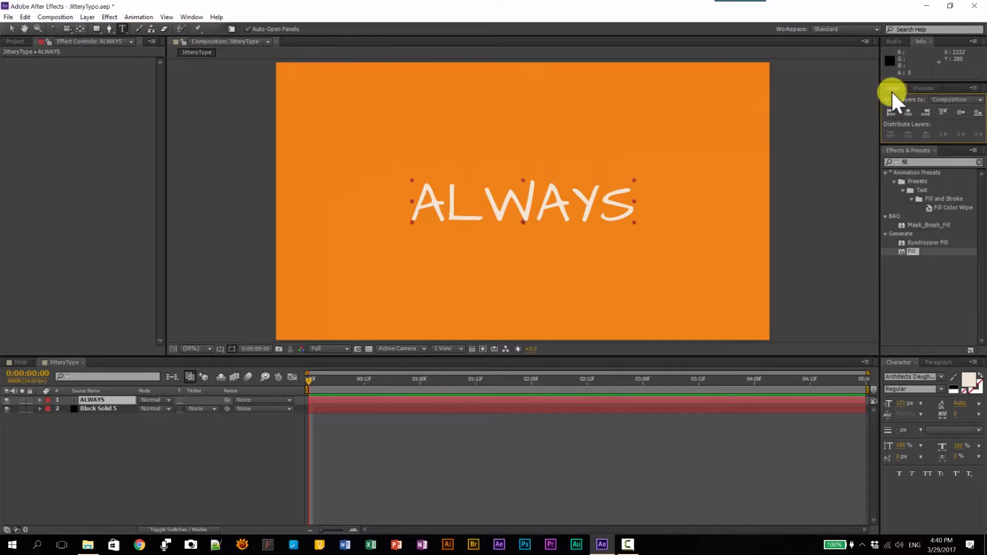
pyautogui.click(190, 17)
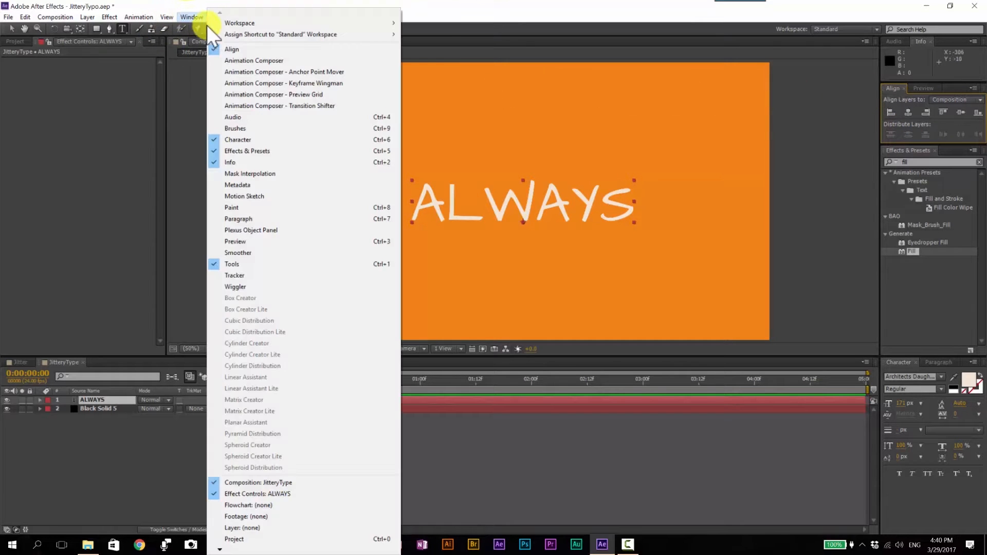
pyautogui.click(180, 107)
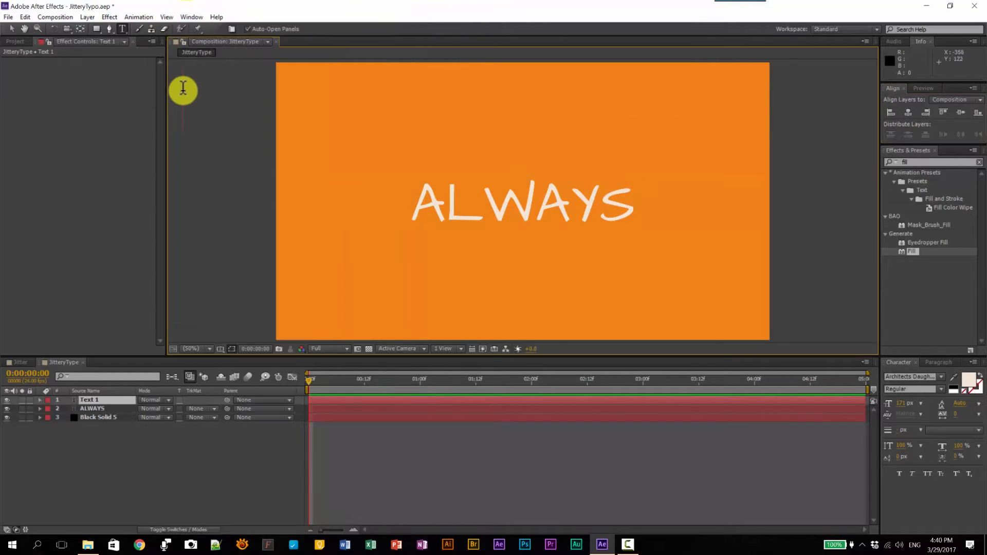
pyautogui.press('Escape')
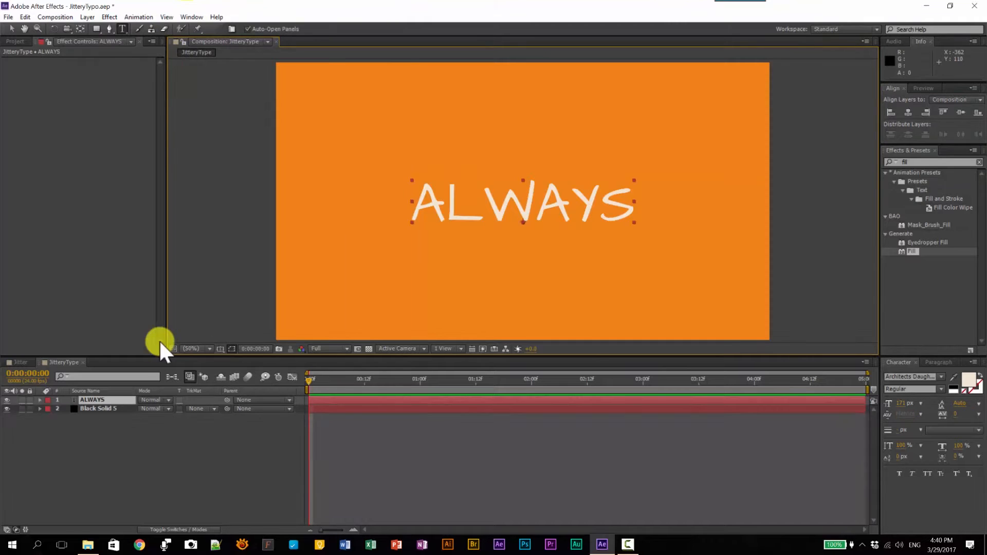
# Step: Duplicate the ALWAYS layer, hiding the original, and change the copy's text to KEEP
pyautogui.click(102, 398)
pyautogui.press('Return')
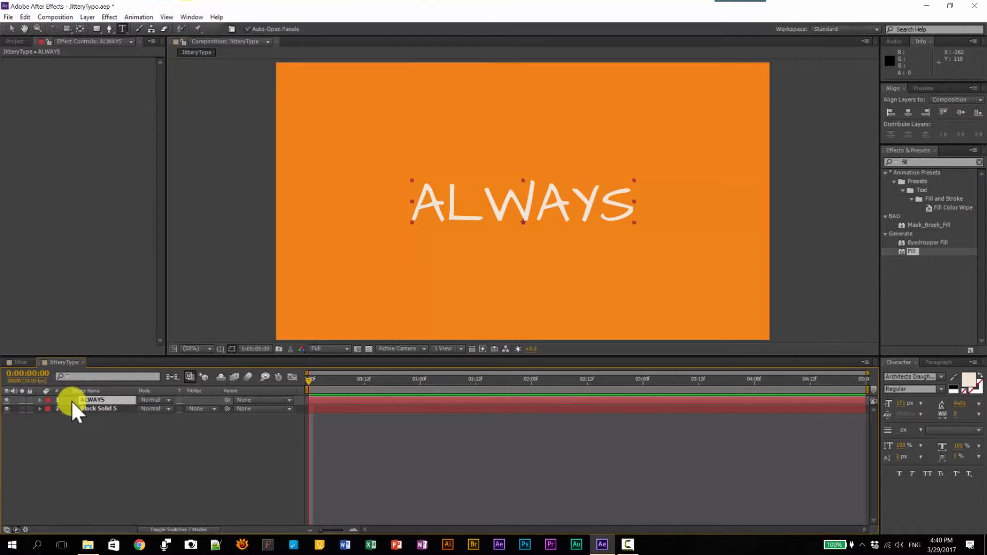
pyautogui.hotkey('ctrl', 'd')
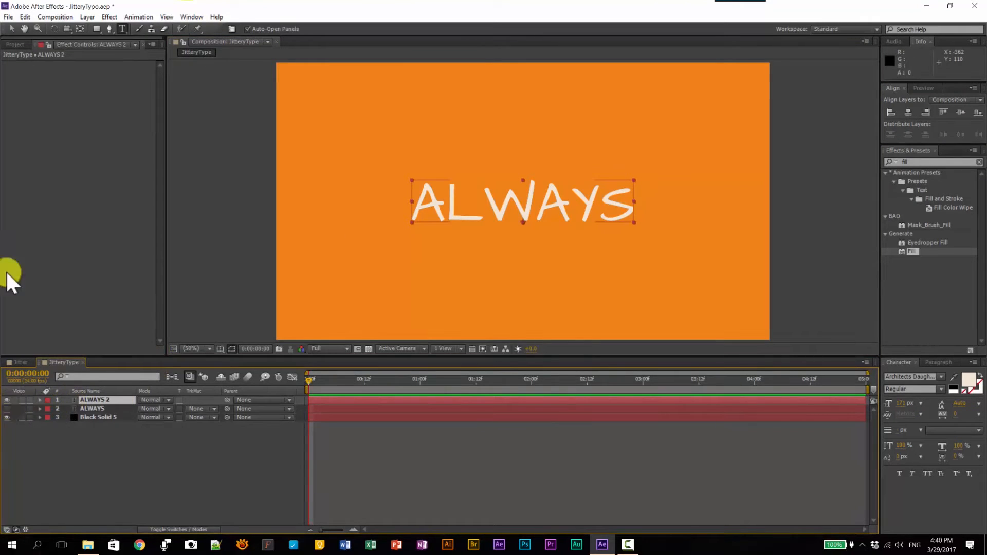
pyautogui.doubleClick(98, 400)
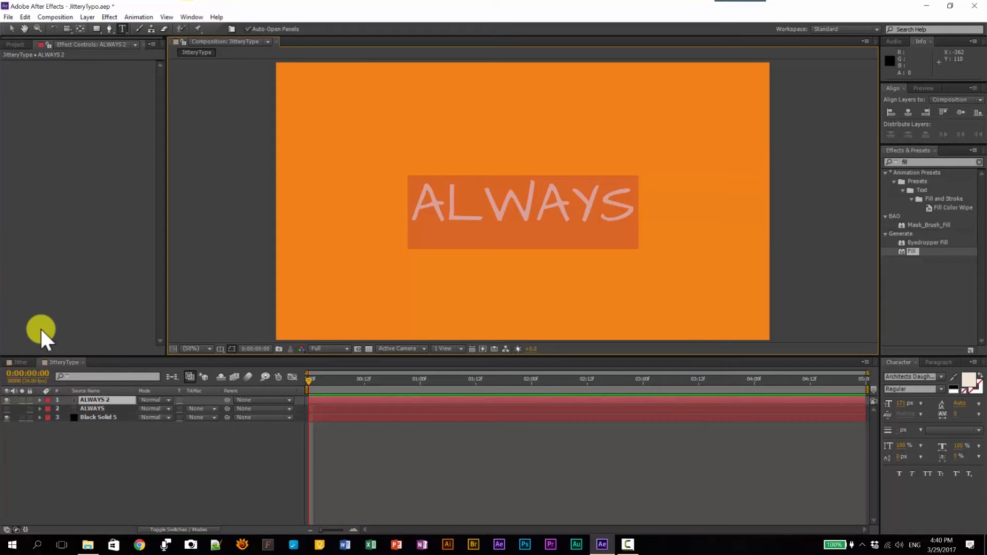
pyautogui.press('BackSpace')
pyautogui.write('KEEP')
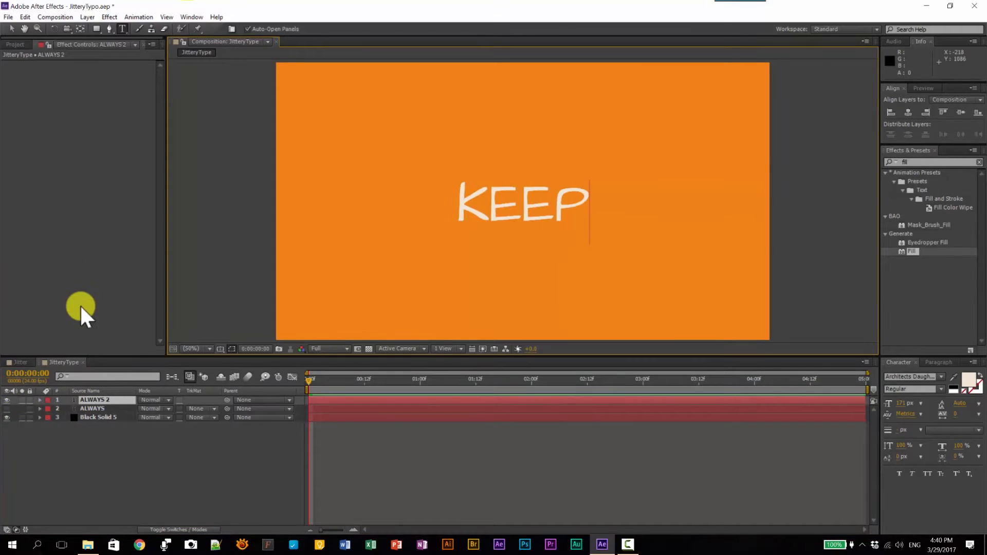
pyautogui.click(193, 439)
# Step: Duplicate the KEEP layer, hiding the original, and change the copy's text to LEARNING
pyautogui.click(89, 400)
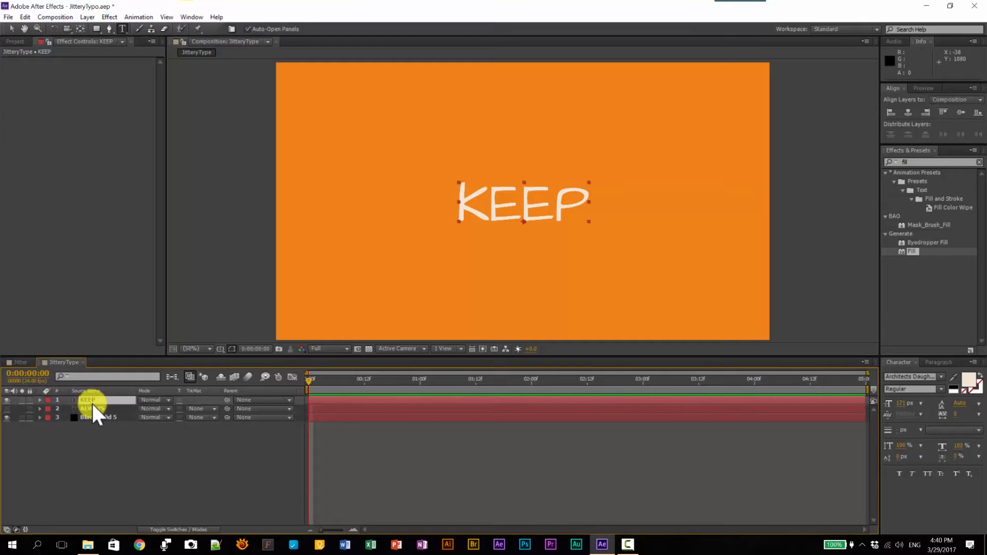
pyautogui.hotkey('ctrl', 'd')
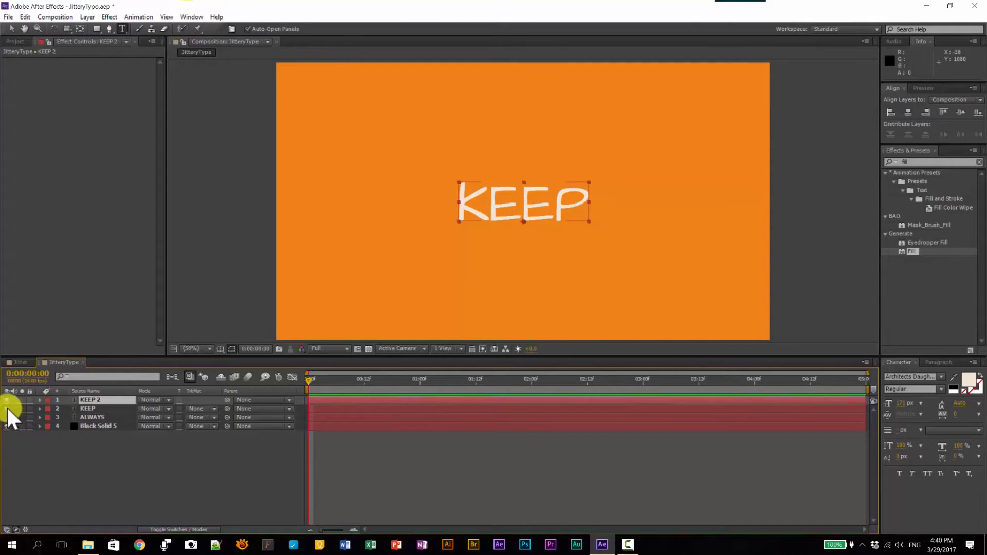
pyautogui.click(7, 409)
pyautogui.doubleClick(91, 398)
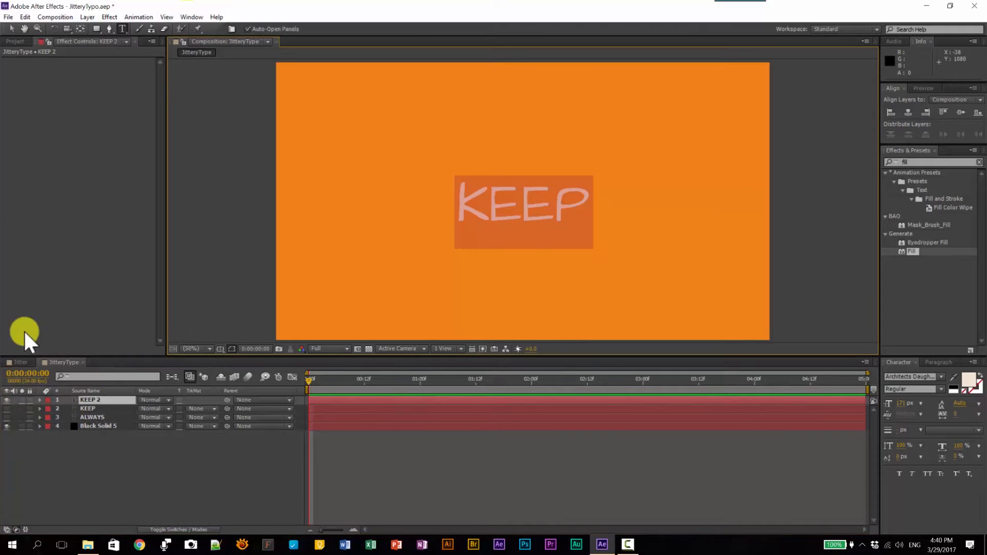
pyautogui.write('LEARNI')
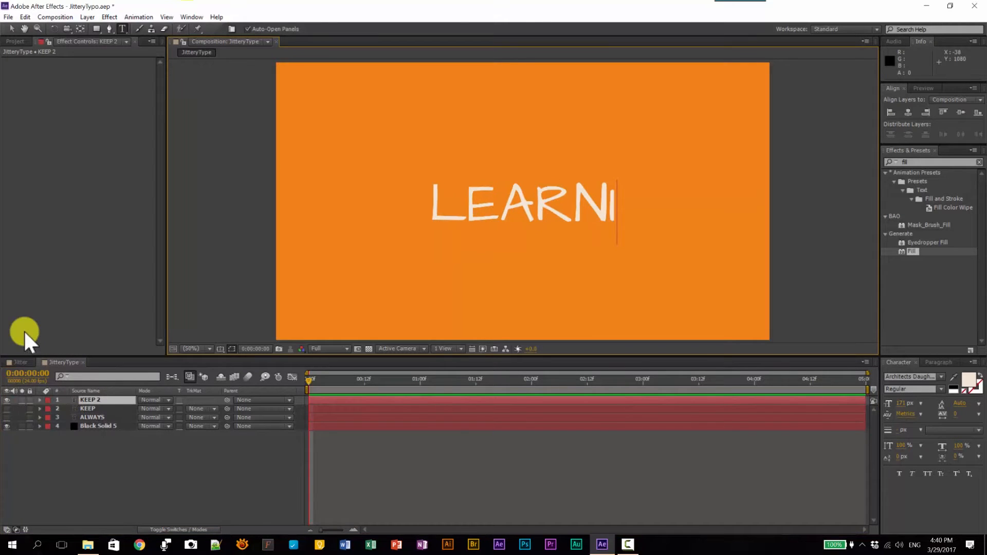
pyautogui.write('NG')
pyautogui.click(165, 460)
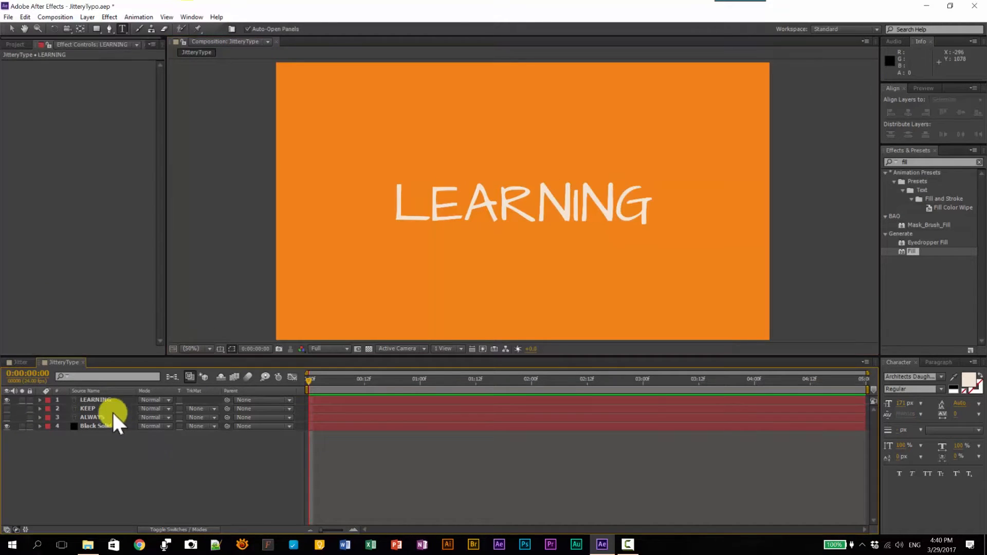
# Step: Increase the LEARNING text's font size until the word spans about three quarters of the frame width, and hide its layer
pyautogui.click(106, 400)
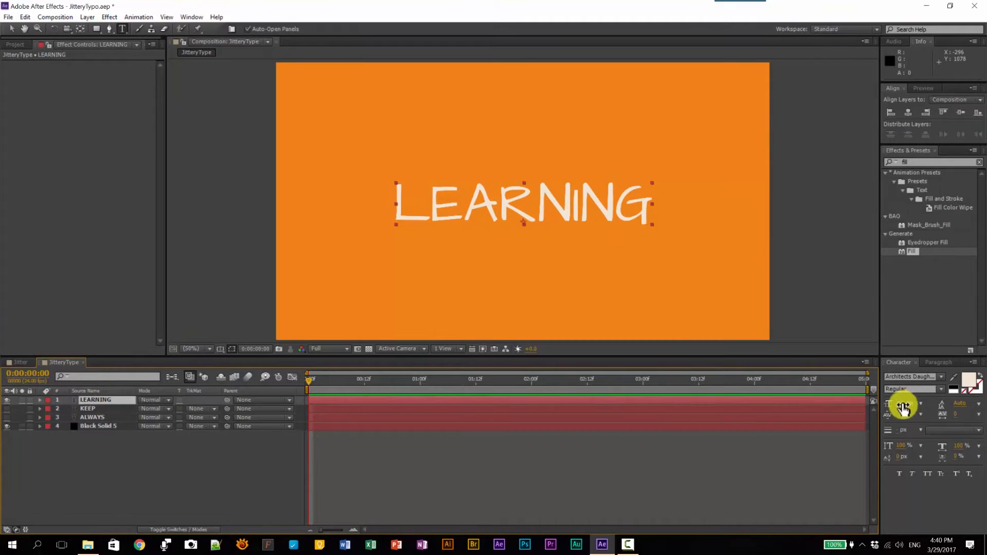
pyautogui.moveTo(902, 403); pyautogui.dragTo(938, 399)
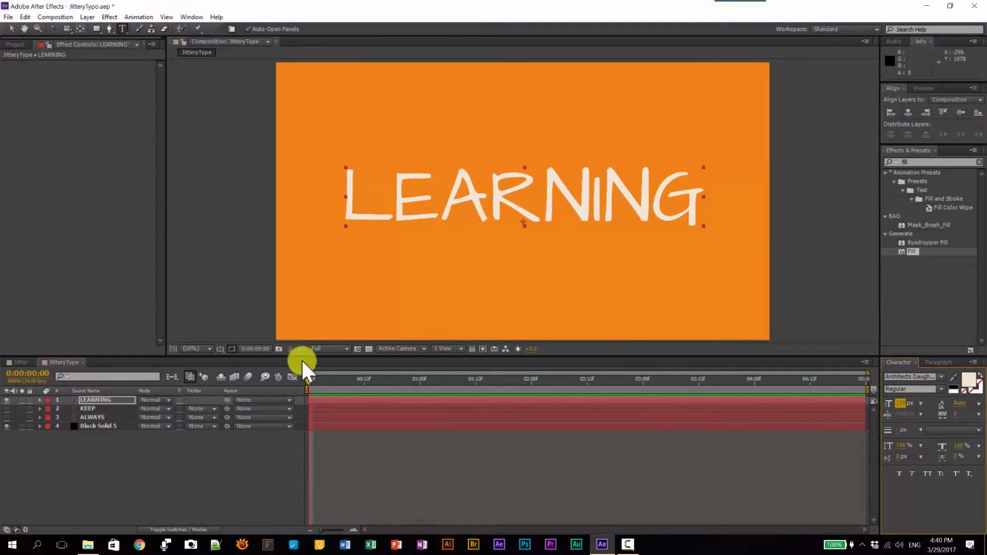
pyautogui.click(7, 400)
# Step: Unhide the KEEP layer, set its font size to about 354 px, center it in the composition, and hide it again
pyautogui.click(6, 408)
pyautogui.click(87, 408)
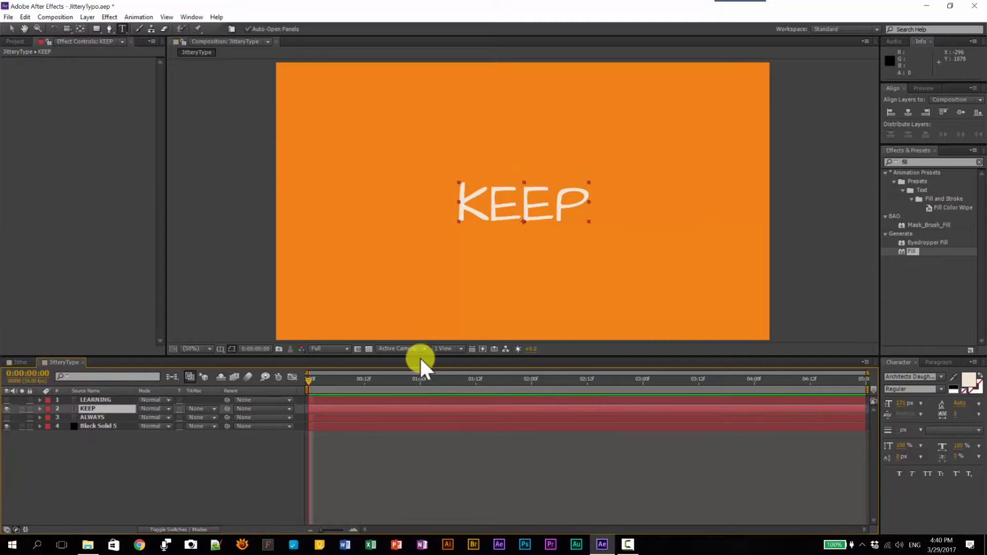
pyautogui.moveTo(904, 403); pyautogui.dragTo(980, 385)
pyautogui.click(908, 112)
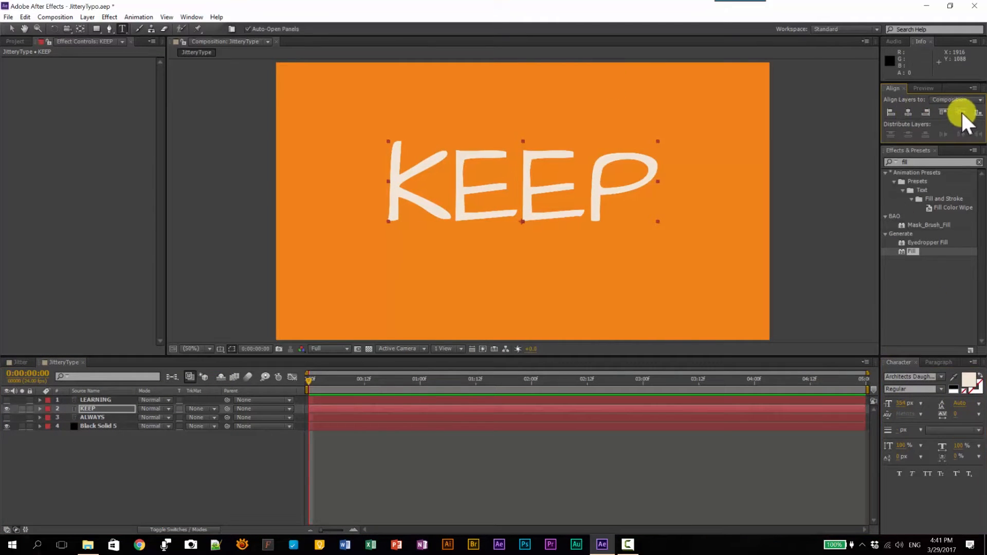
pyautogui.click(959, 112)
pyautogui.click(7, 409)
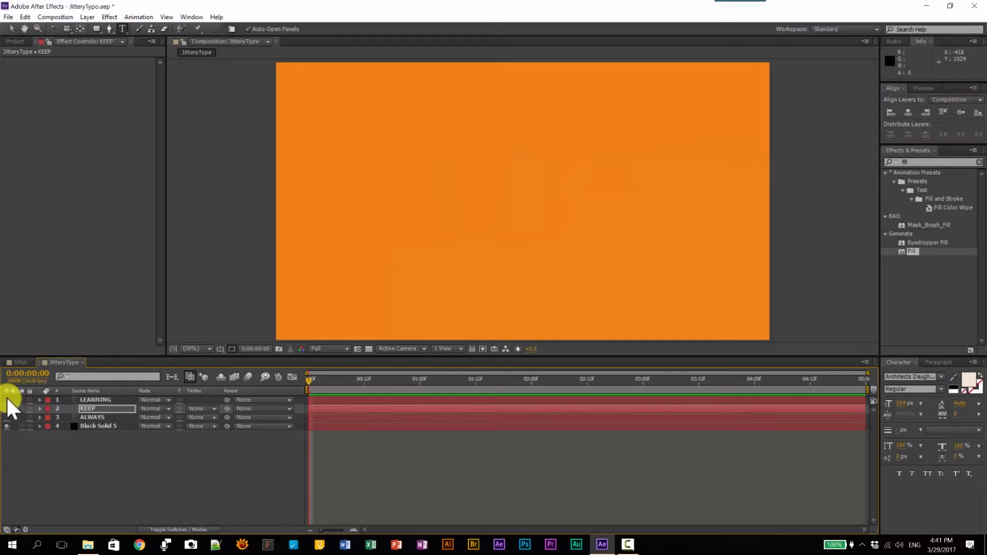
# Step: Unhide the LEARNING layer and center it horizontally and vertically in the composition
pyautogui.click(6, 400)
pyautogui.click(87, 399)
pyautogui.click(910, 112)
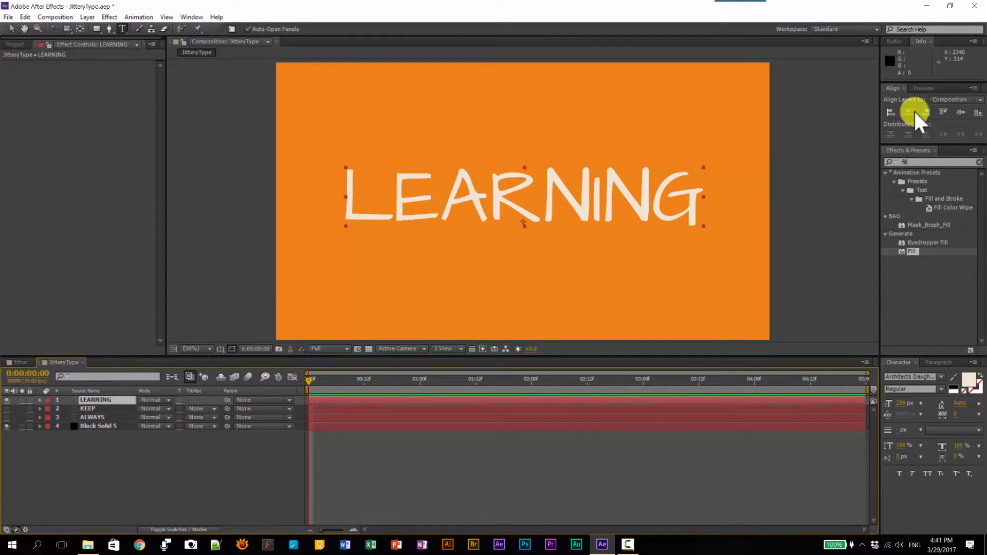
pyautogui.click(960, 112)
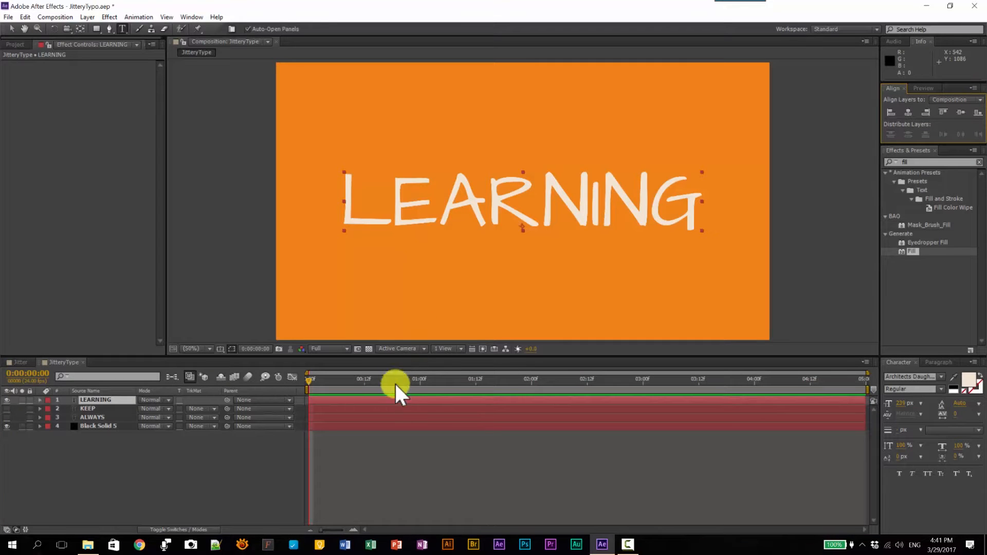
# Step: Unhide the KEEP and ALWAYS layers and trim the start of the KEEP layer to 0:00:01:00
pyautogui.moveTo(373, 382); pyautogui.dragTo(420, 386)
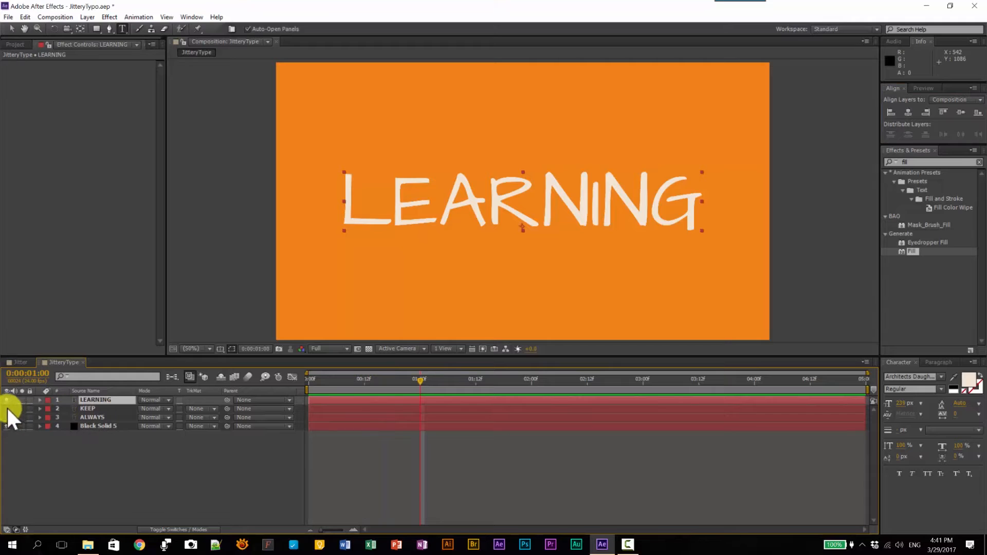
pyautogui.moveTo(7, 415); pyautogui.dragTo(21, 479)
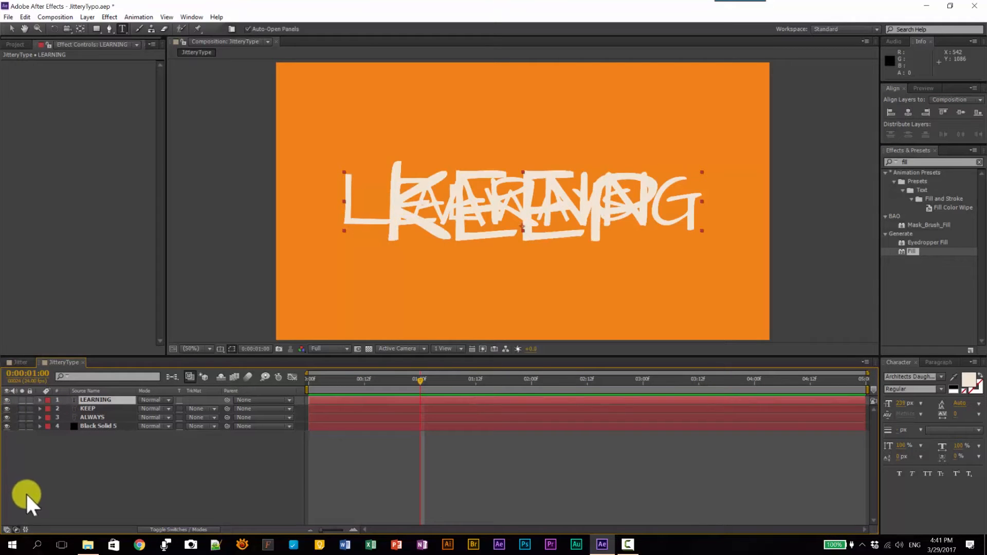
pyautogui.click(89, 407)
pyautogui.click(90, 408)
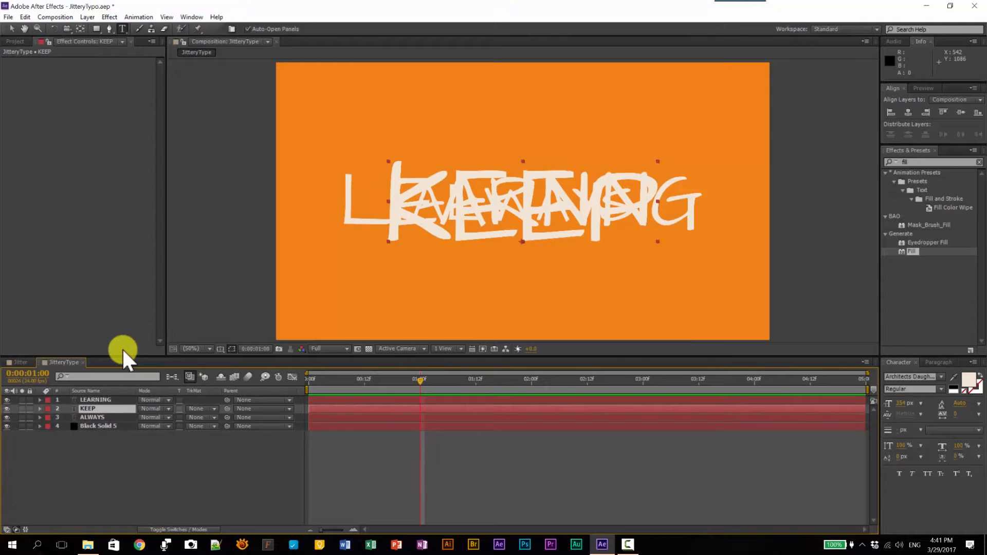
pyautogui.hotkey('alt', '[')
# Step: Trim the end of the ALWAYS layer to 0:00:00:23, one frame before KEEP starts
pyautogui.press('pageup')
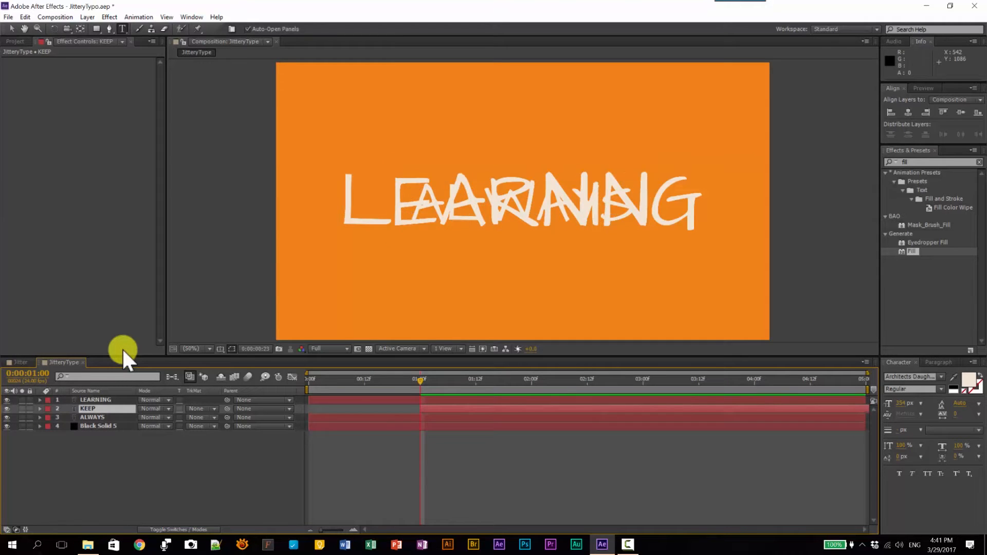
pyautogui.click(98, 417)
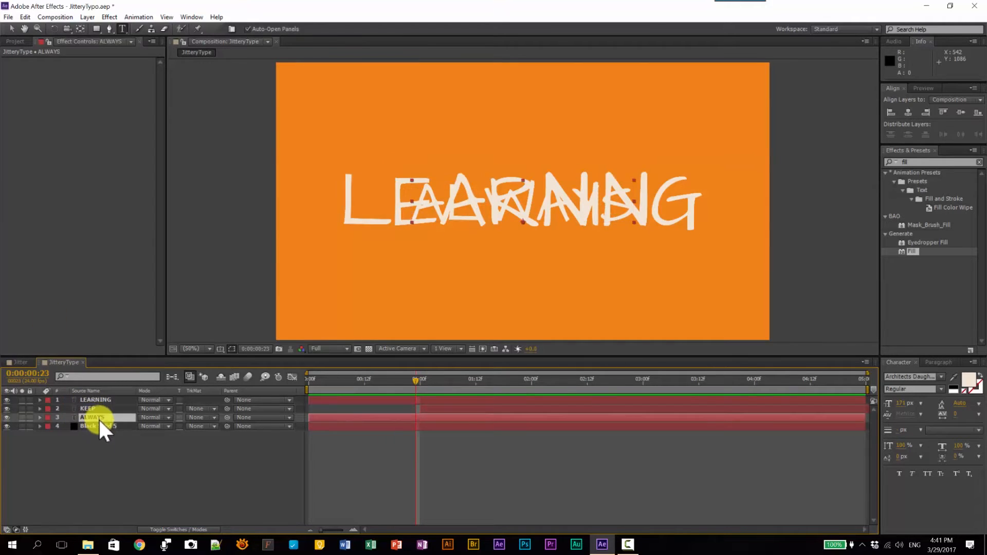
pyautogui.hotkey('alt', ']')
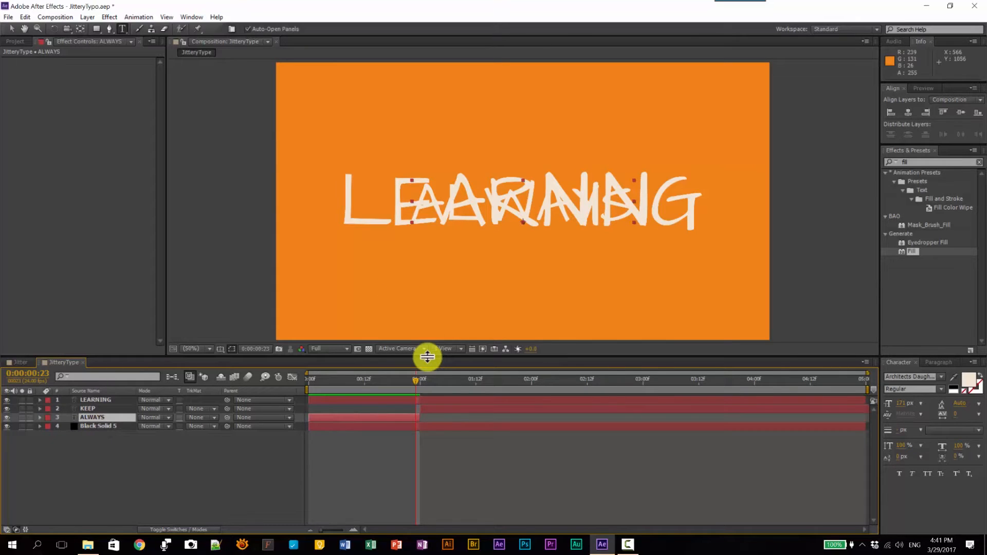
# Step: Trim the start of the LEARNING layer to 0:00:02:00
pyautogui.moveTo(421, 379); pyautogui.dragTo(527, 386)
pyautogui.click(105, 399)
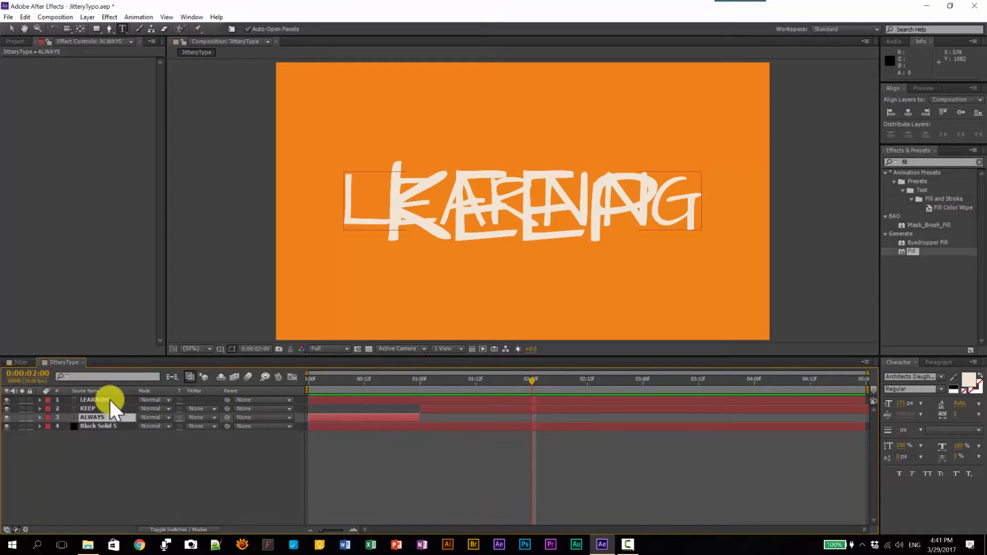
pyautogui.hotkey('alt', '[')
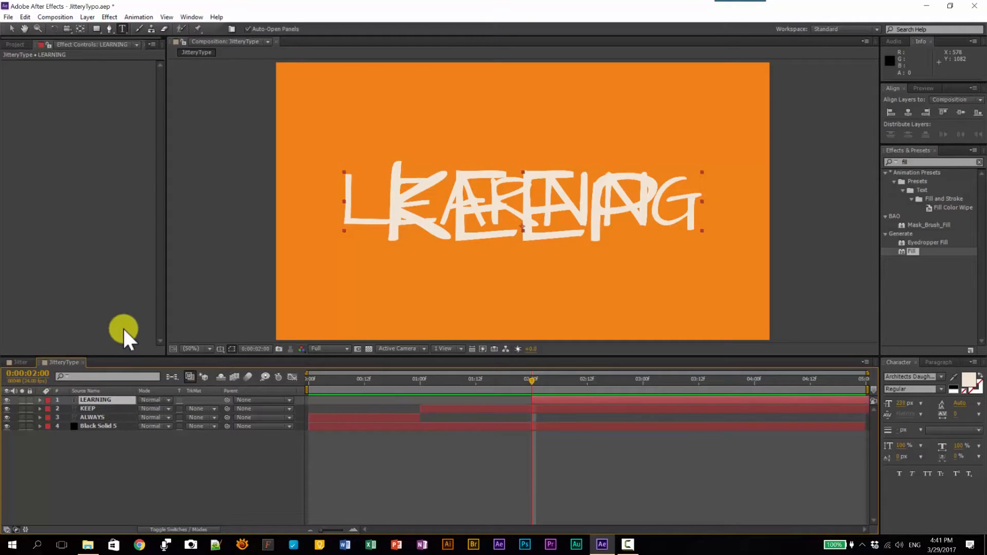
# Step: Trim the end of the KEEP layer to 0:00:01:23, one frame before LEARNING starts, and scrub across the change of words
pyautogui.press('pageup')
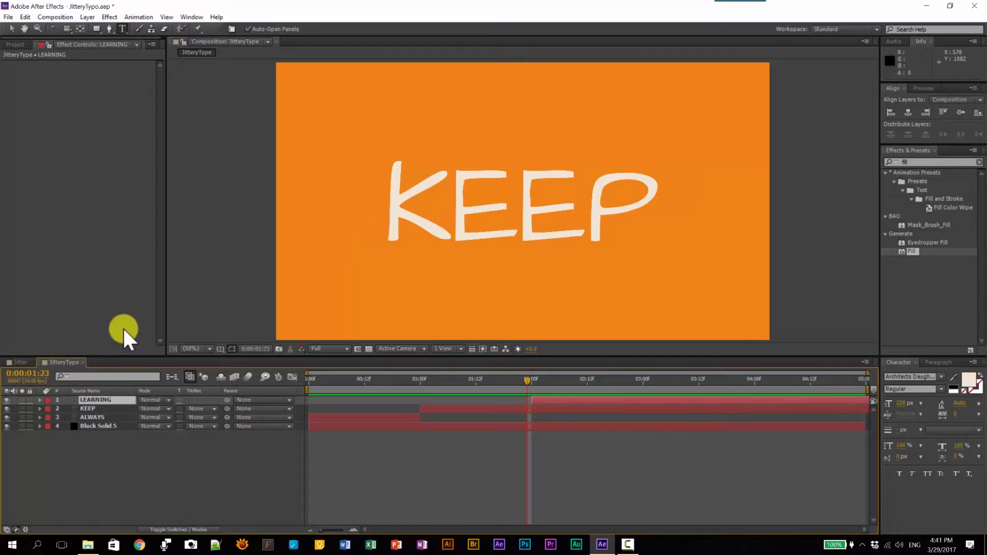
pyautogui.click(94, 408)
pyautogui.hotkey('alt', ']')
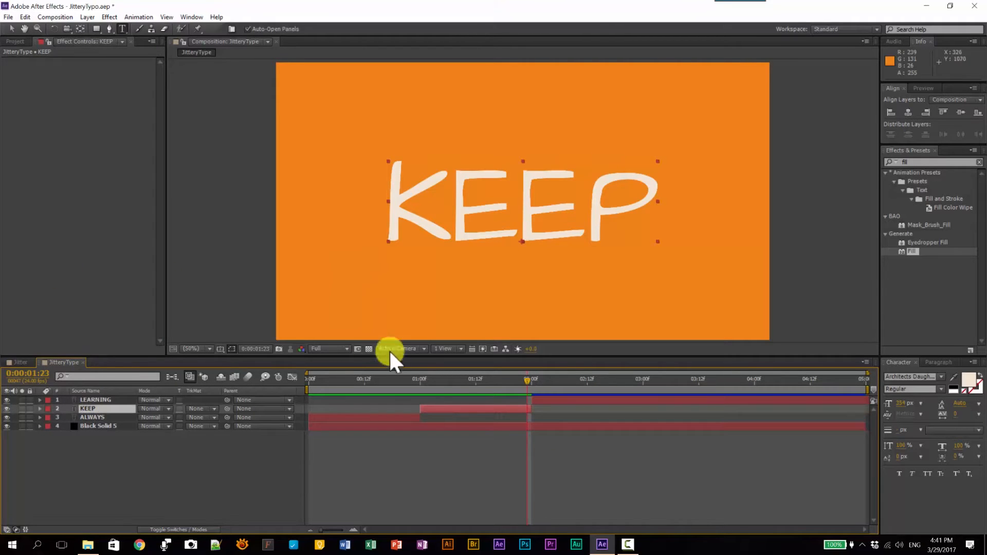
pyautogui.moveTo(415, 383); pyautogui.dragTo(597, 405)
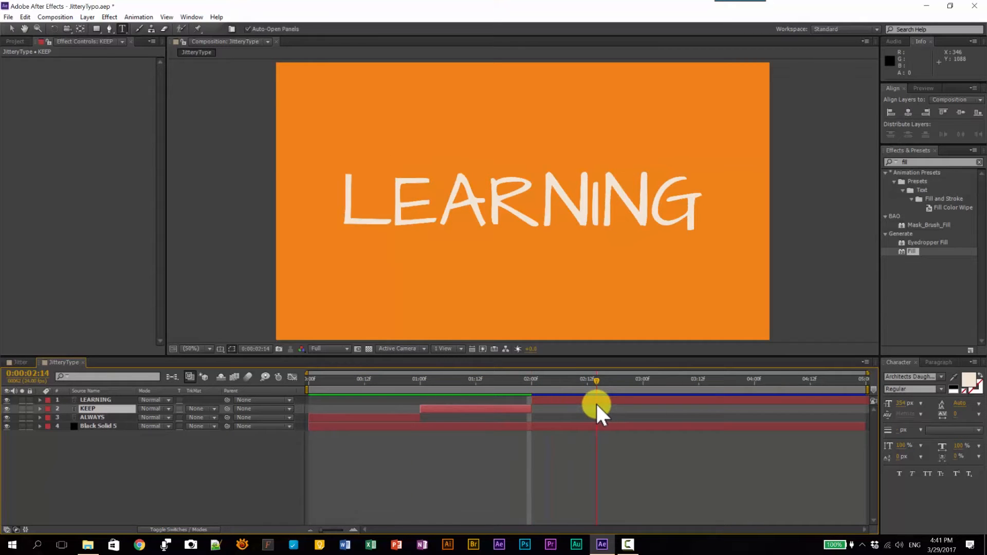
pyautogui.moveTo(594, 402); pyautogui.dragTo(512, 409)
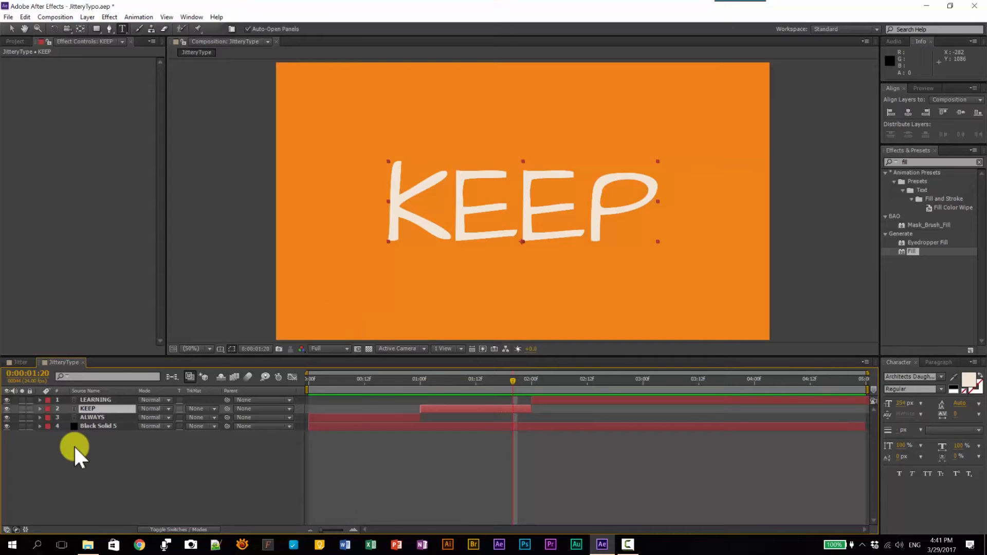
# Step: Duplicate the orange solid and set the copy's Fill color to blue 117ADC
pyautogui.click(98, 426)
pyautogui.hotkey('ctrl', 'd')
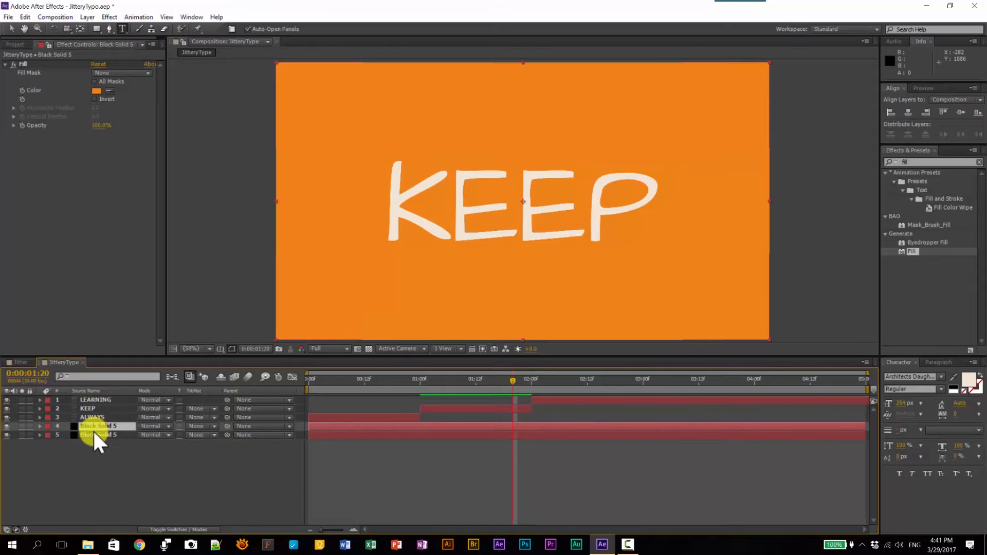
pyautogui.click(96, 90)
pyautogui.click(514, 247)
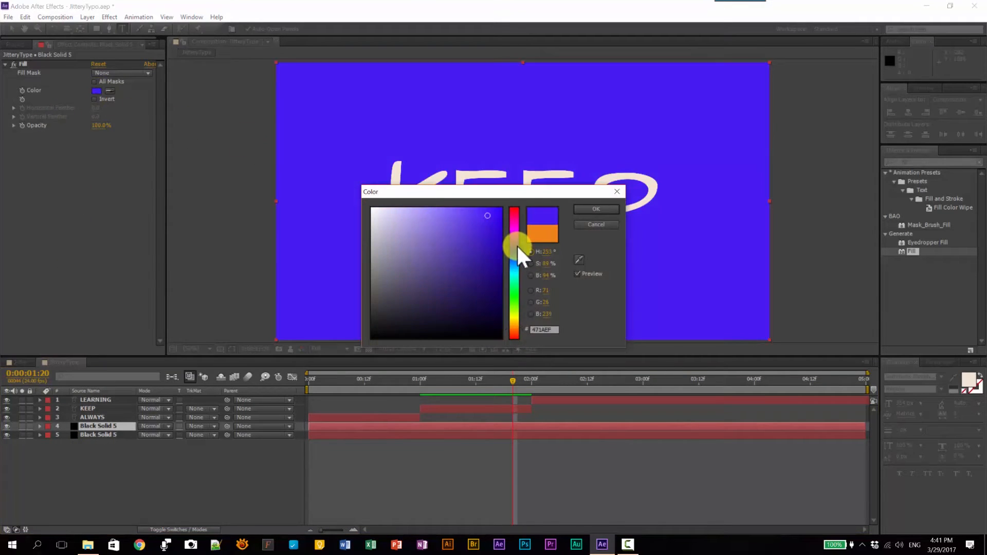
pyautogui.moveTo(516, 247)
pyautogui.mouseDown()
pyautogui.moveTo(484, 229)
pyautogui.moveTo(488, 217)
pyautogui.moveTo(491, 225)
pyautogui.mouseUp()
pyautogui.click(516, 262)
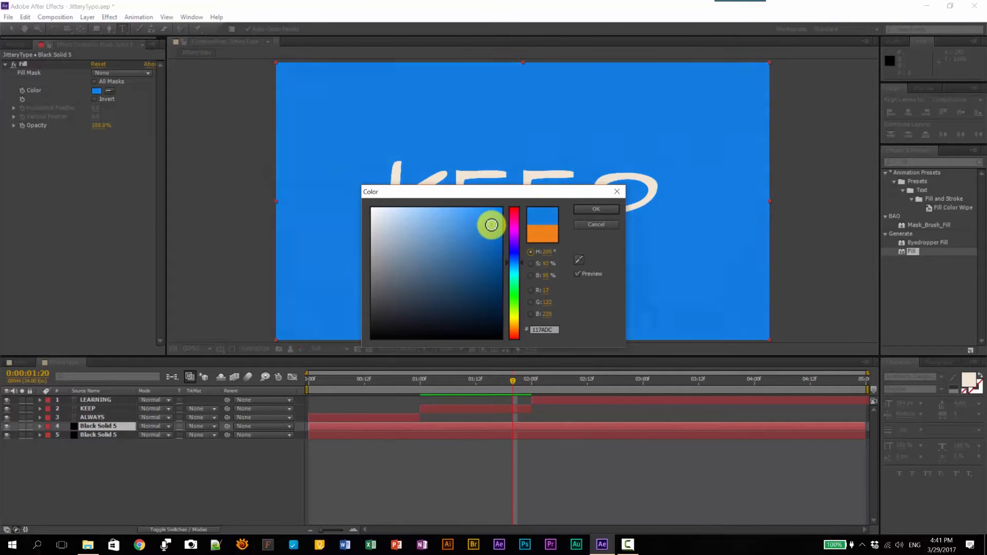
pyautogui.click(593, 208)
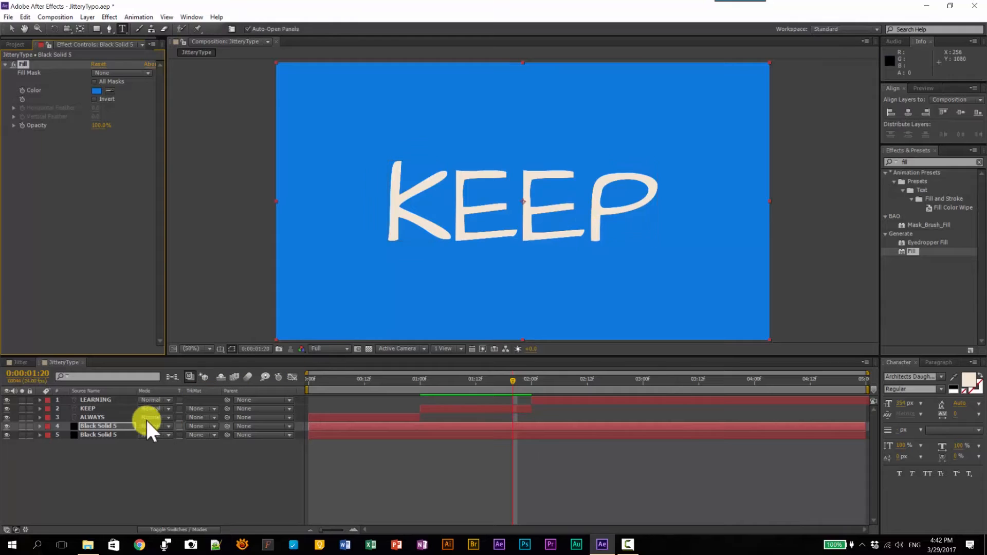
# Step: Duplicate the blue solid and set the new copy's Fill color to red-orange E35225
pyautogui.click(109, 422)
pyautogui.hotkey('ctrl', 'd')
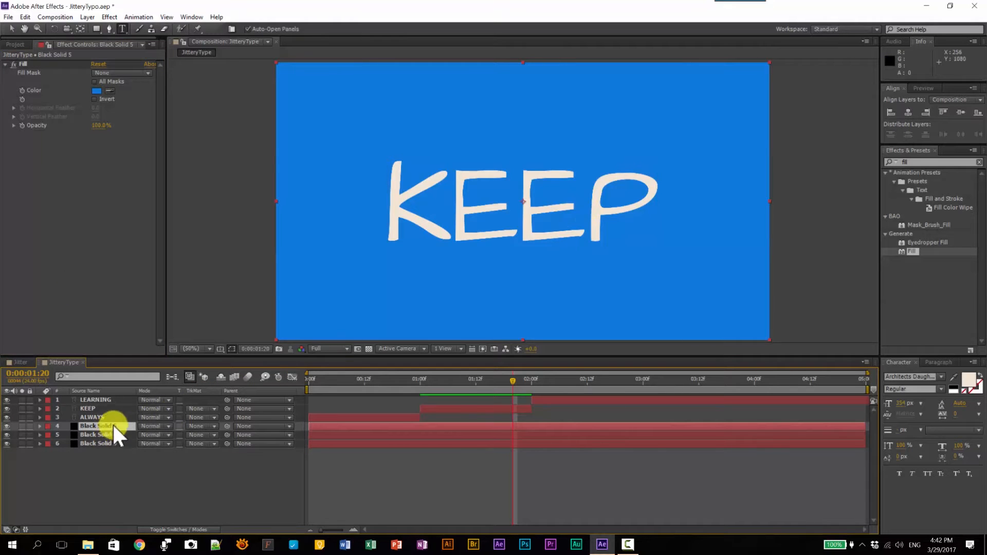
pyautogui.click(96, 91)
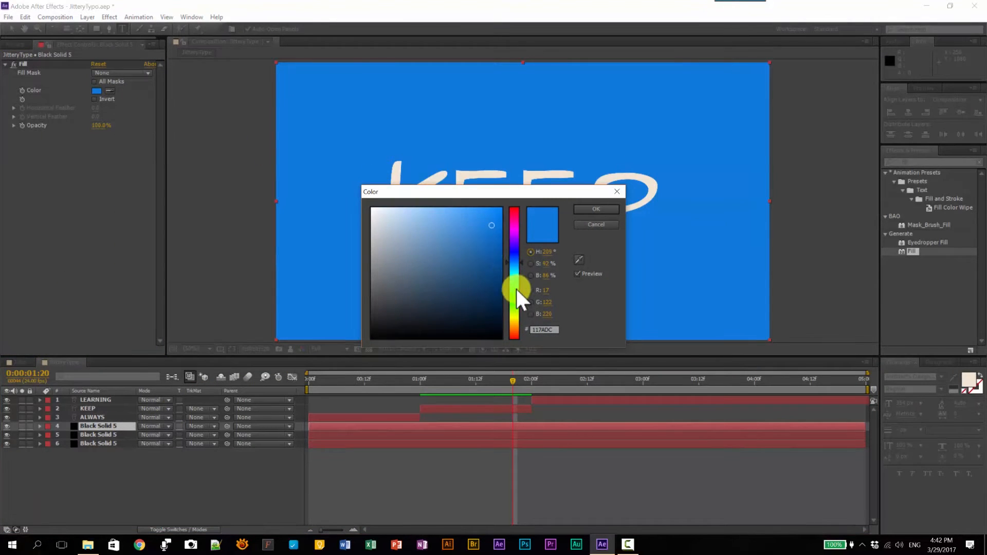
pyautogui.moveTo(516, 289); pyautogui.dragTo(514, 313)
pyautogui.moveTo(477, 230); pyautogui.dragTo(473, 226)
pyautogui.moveTo(511, 276); pyautogui.dragTo(513, 330)
pyautogui.moveTo(484, 244); pyautogui.dragTo(480, 218)
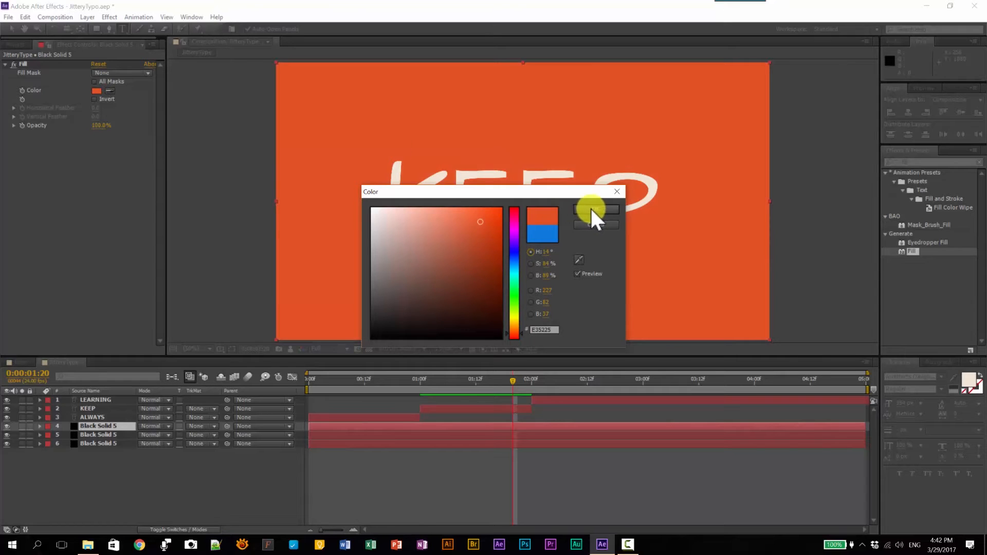
pyautogui.click(592, 208)
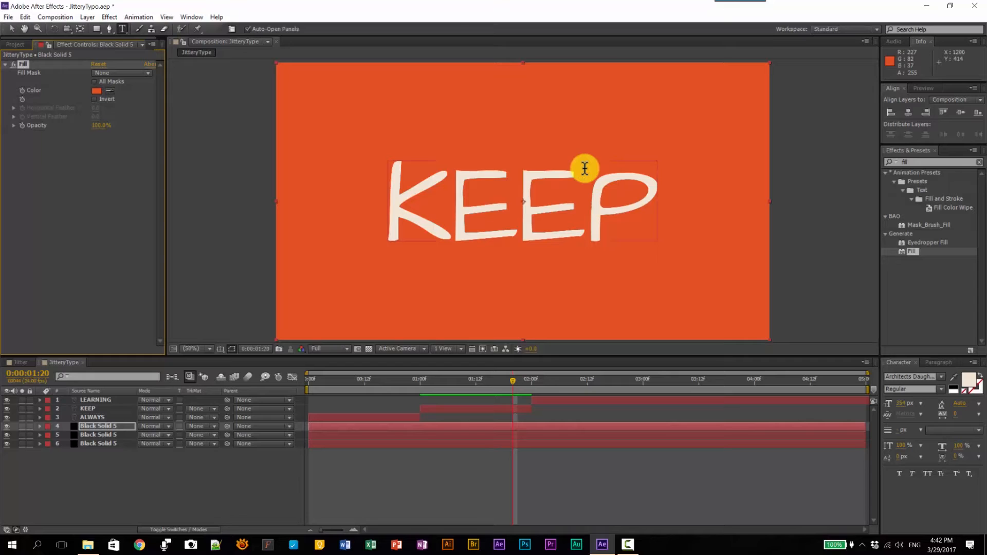
# Step: Shift the blue solid to start with KEEP at 1 second and the red-orange solid to start with LEARNING at 2 seconds
pyautogui.moveTo(403, 380); pyautogui.dragTo(495, 387)
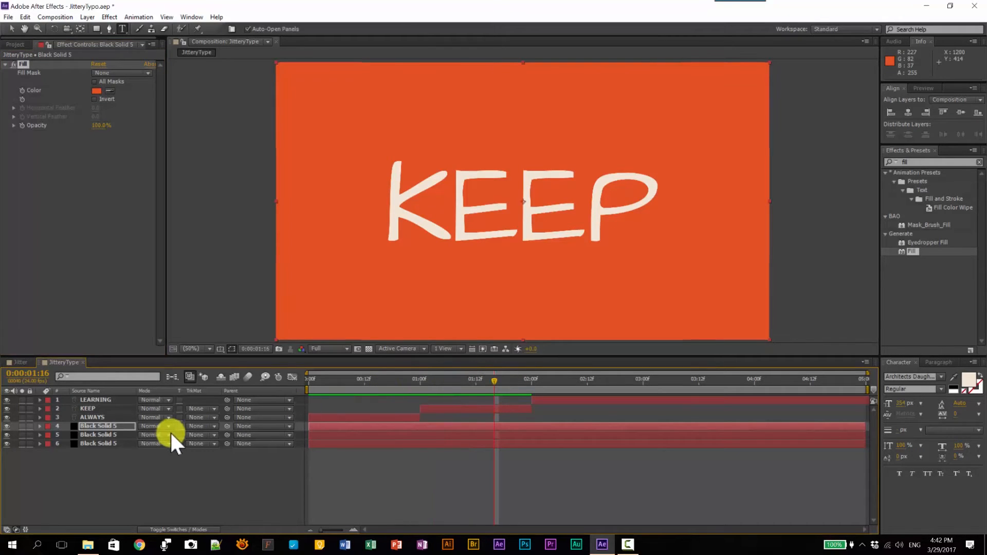
pyautogui.click(101, 434)
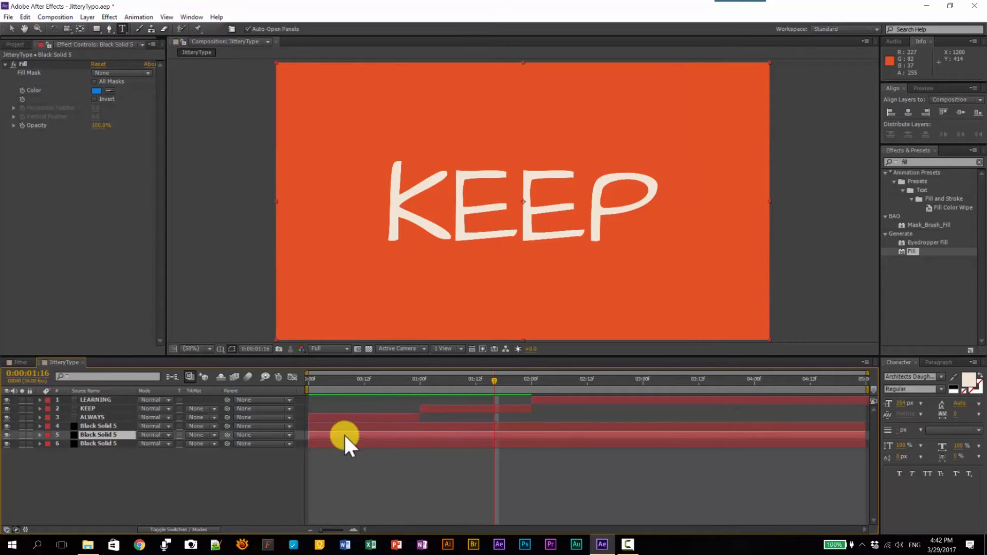
pyautogui.moveTo(344, 434); pyautogui.dragTo(455, 437)
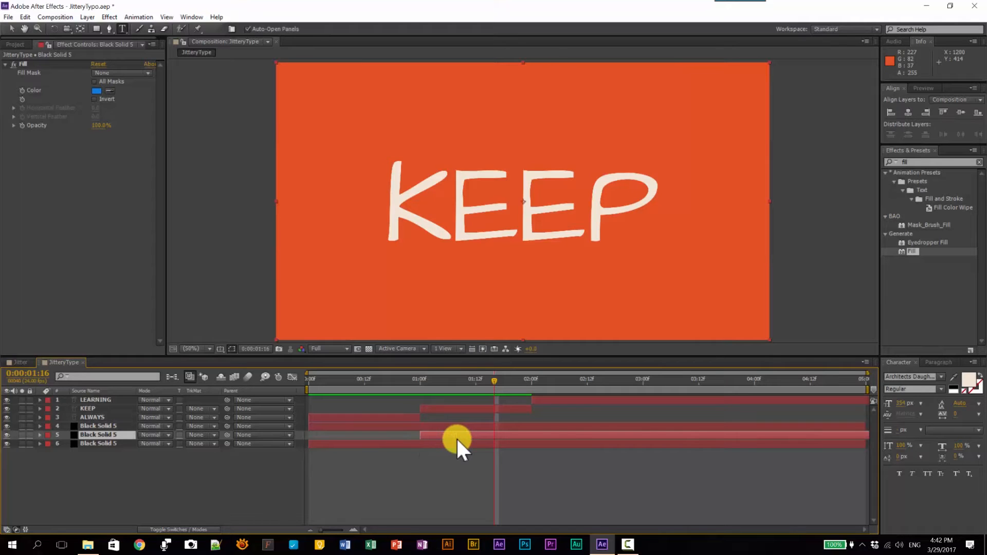
pyautogui.moveTo(376, 424); pyautogui.dragTo(568, 415)
pyautogui.moveTo(397, 378); pyautogui.dragTo(607, 396)
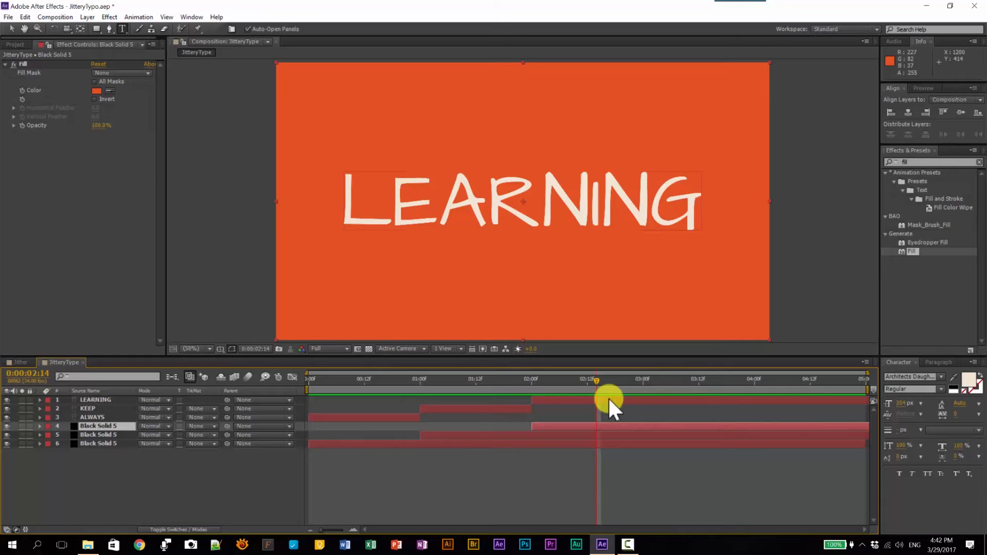
# Step: Find the Turbulent Displace effect and apply it to the ALWAYS text layer
pyautogui.moveTo(392, 379); pyautogui.dragTo(322, 380)
pyautogui.click(104, 417)
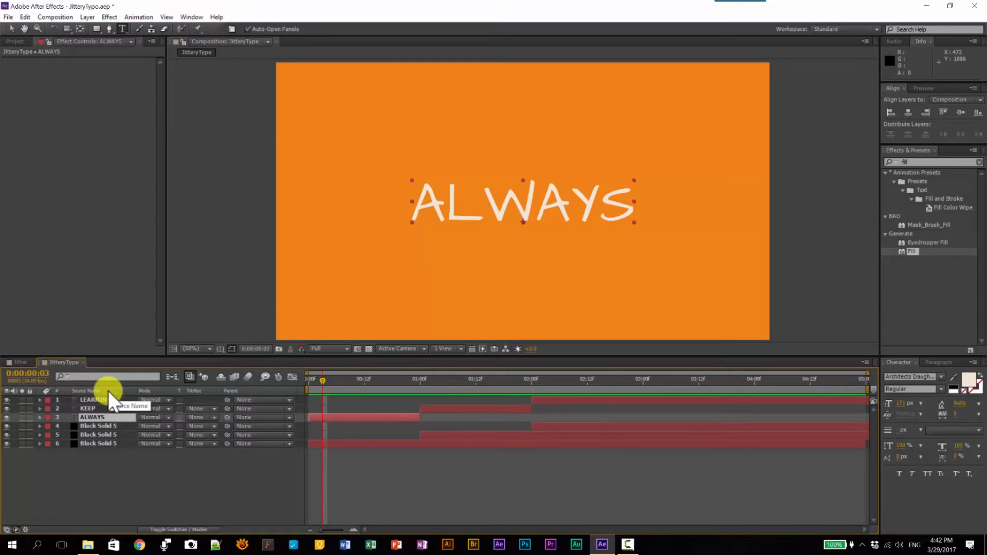
pyautogui.click(905, 162)
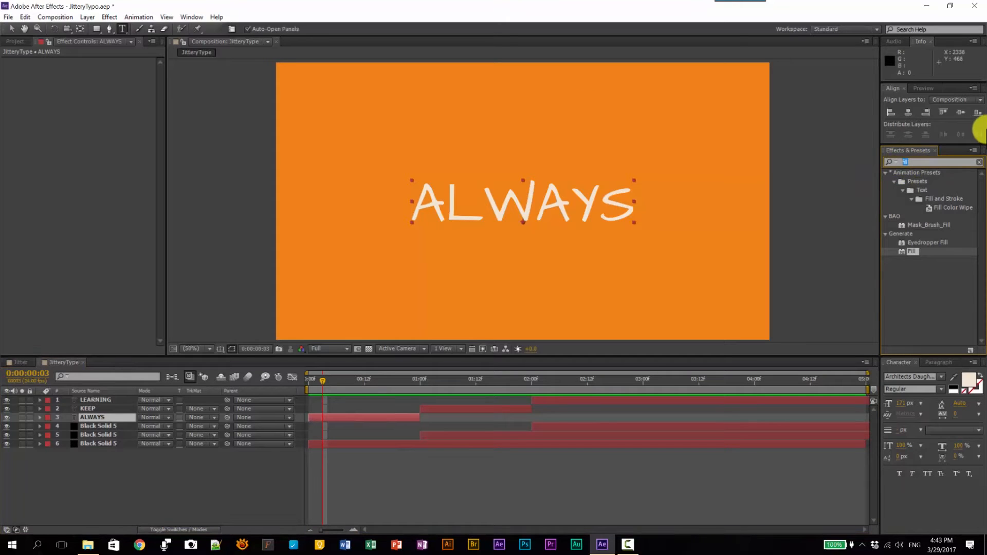
pyautogui.write('turbulent')
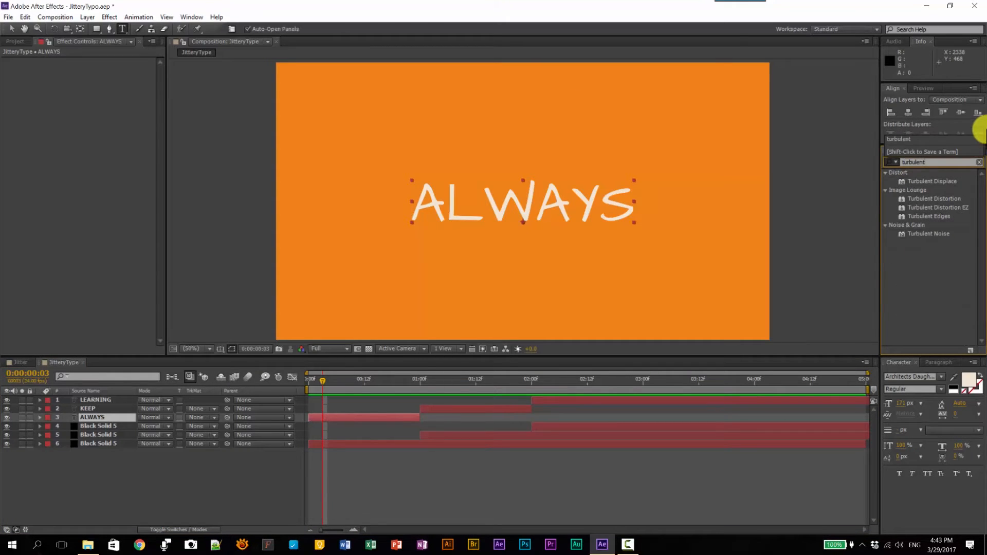
pyautogui.moveTo(933, 181); pyautogui.dragTo(526, 203)
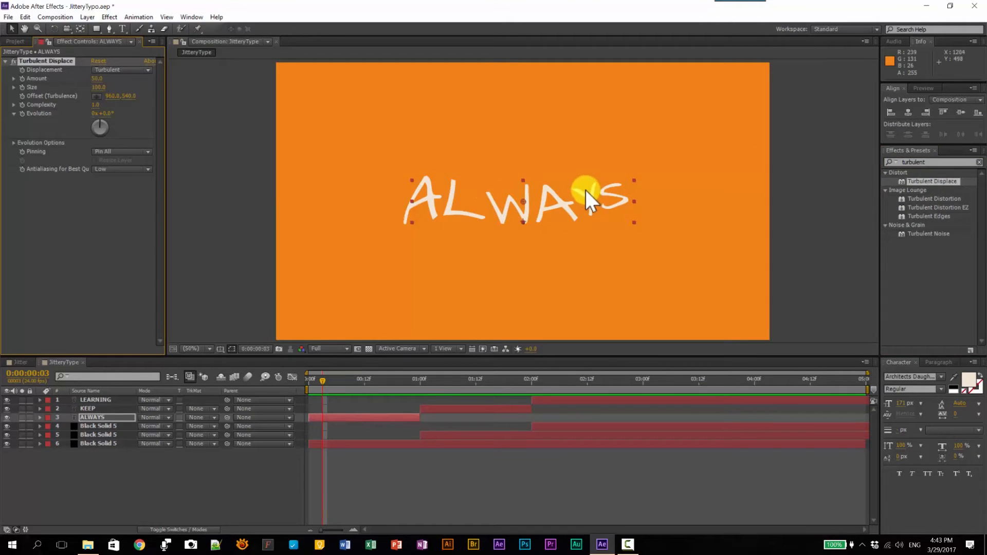
# Step: Set the Turbulent Displace amount to 20 and its size to 15 on the ALWAYS layer
pyautogui.click(96, 80)
pyautogui.write('20')
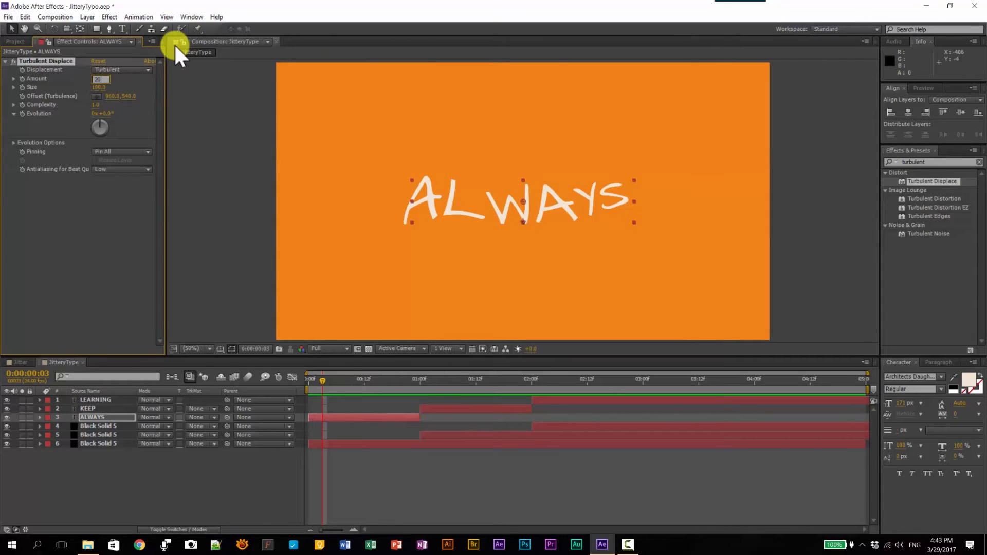
pyautogui.press('Return')
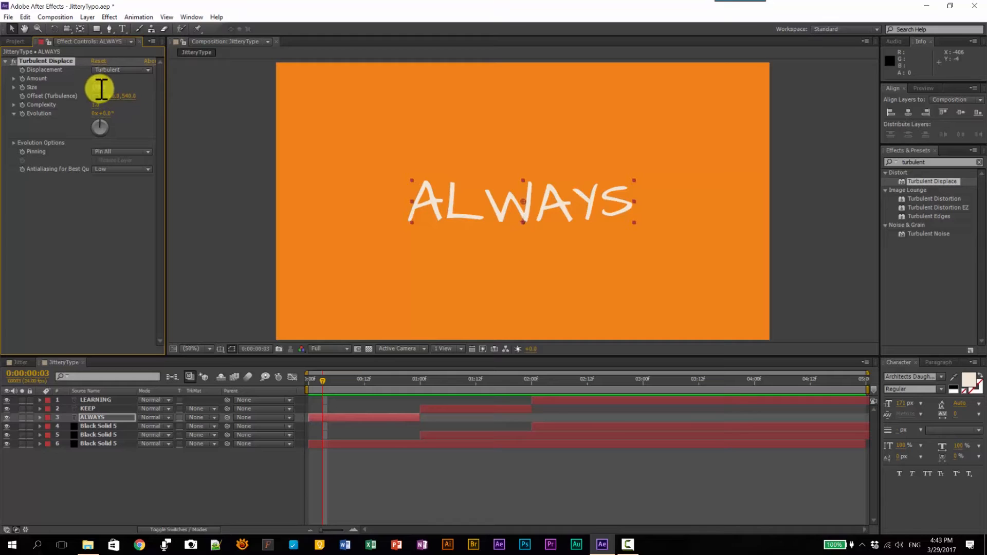
pyautogui.click(99, 87)
pyautogui.write('15')
pyautogui.press('Return')
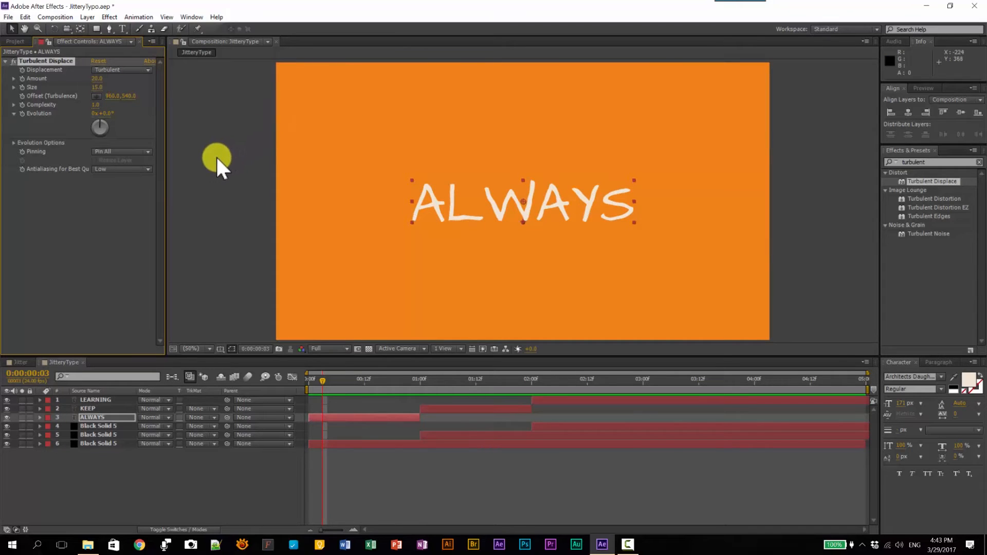
# Step: Add the expression time*50 to the Random Seed in the Evolution Options of Turbulent Displace on ALWAYS
pyautogui.click(14, 143)
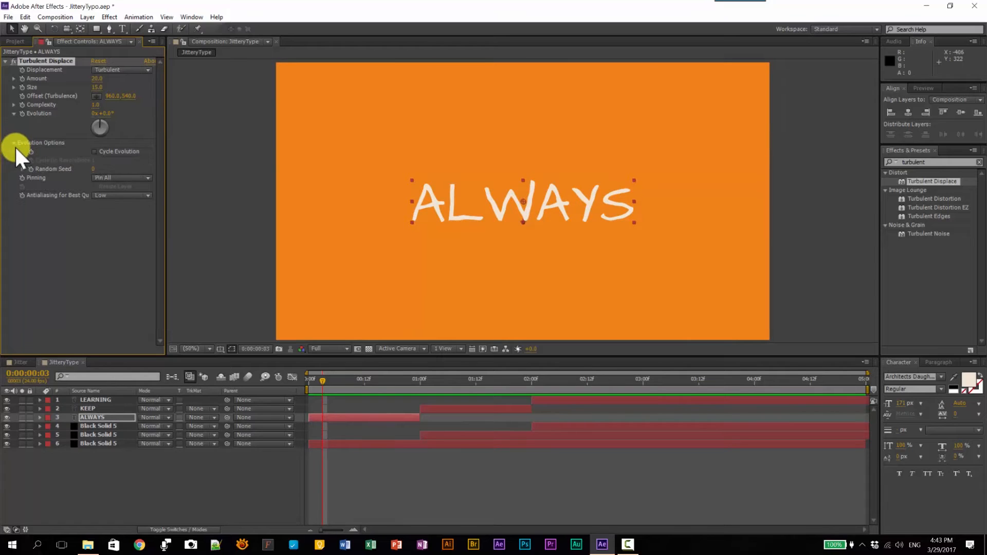
pyautogui.moveTo(93, 170); pyautogui.dragTo(133, 183)
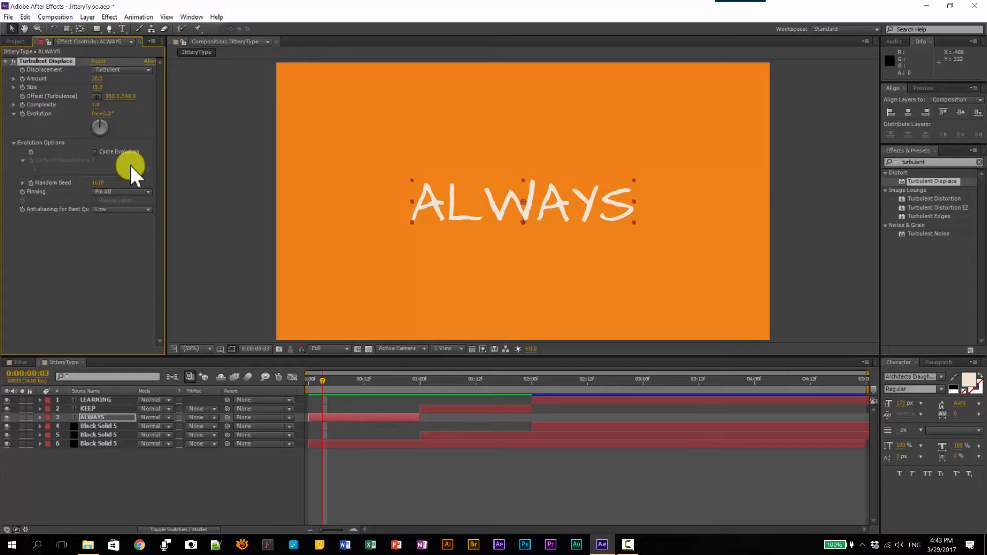
pyautogui.keyDown('alt'); pyautogui.click(30, 182); pyautogui.keyUp('alt')
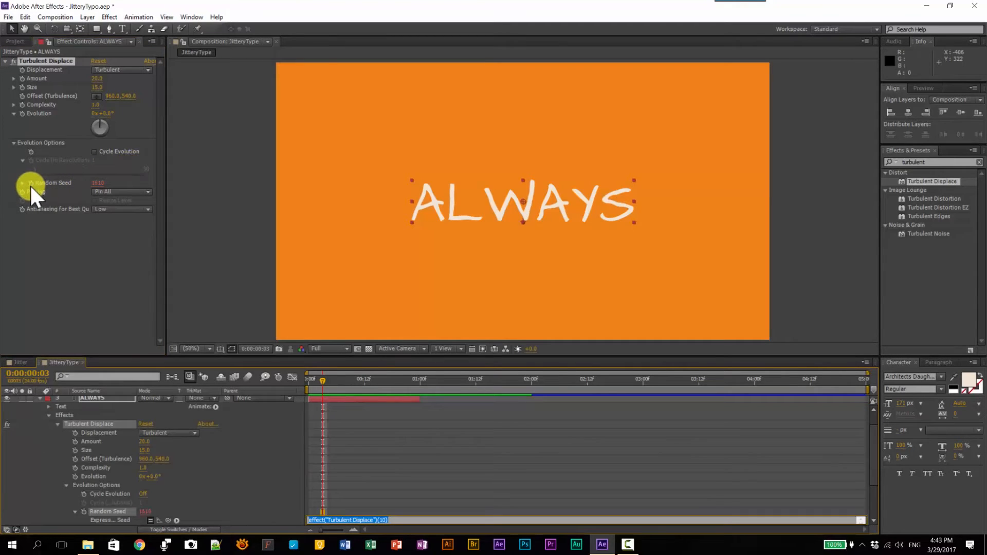
pyautogui.write('tim')
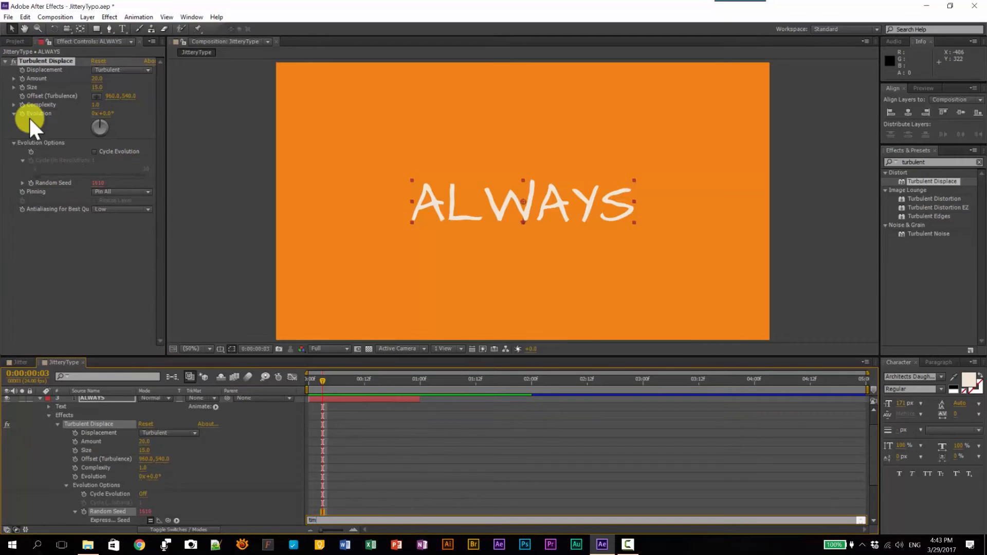
pyautogui.write('e*50')
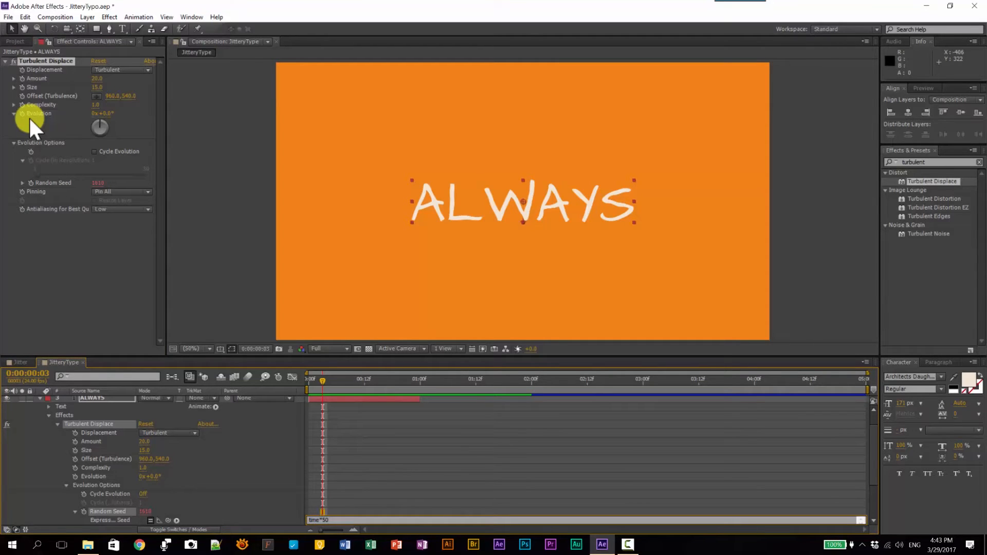
pyautogui.click(411, 441)
# Step: Shorten the work area to the ALWAYS section, ending at about 0:00:00:22, and preview the jittering word
pyautogui.press('space')
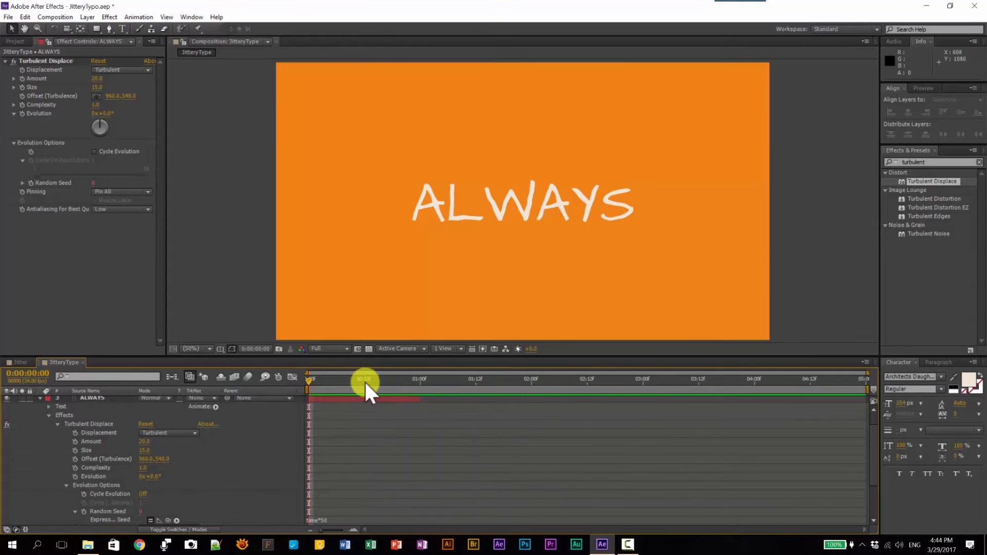
pyautogui.moveTo(366, 380); pyautogui.dragTo(420, 381)
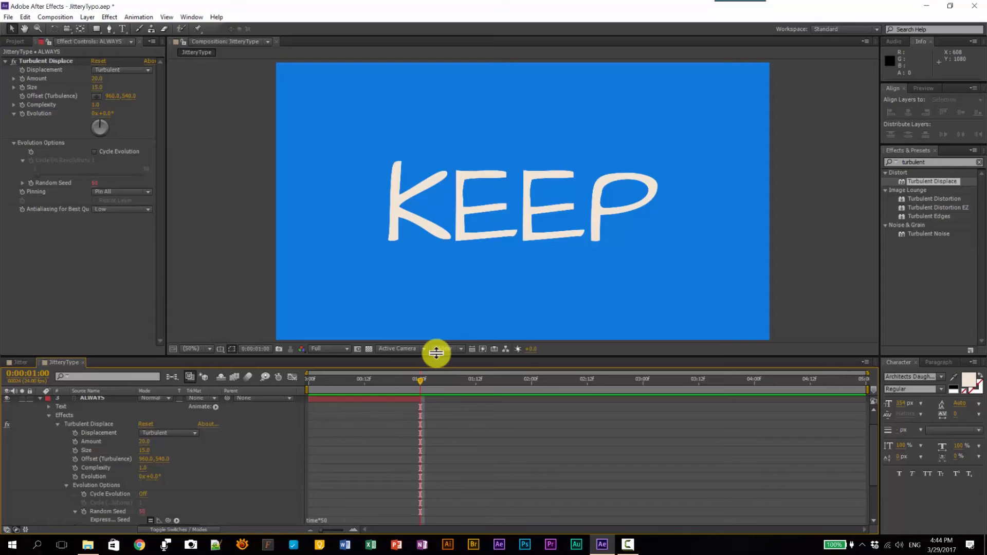
pyautogui.press('n')
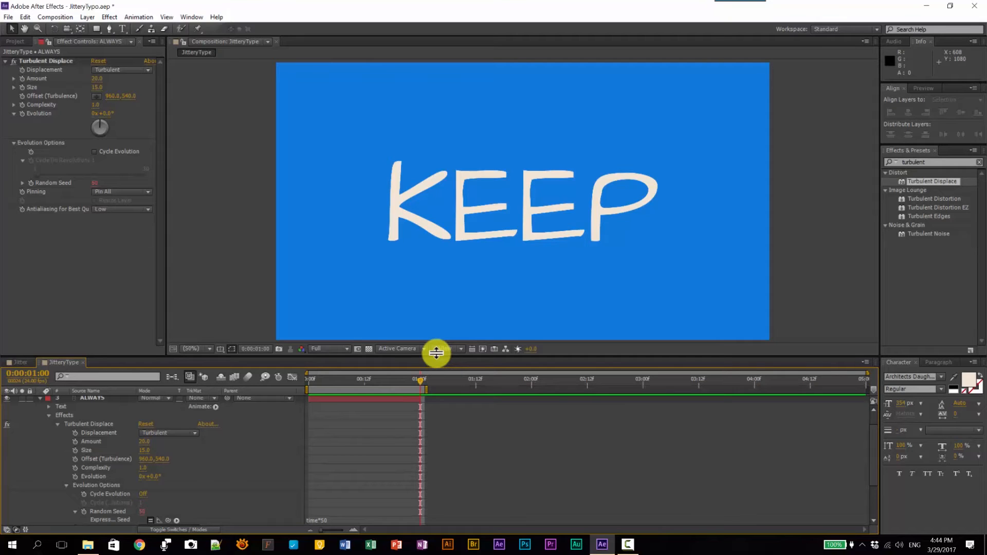
pyautogui.press('space')
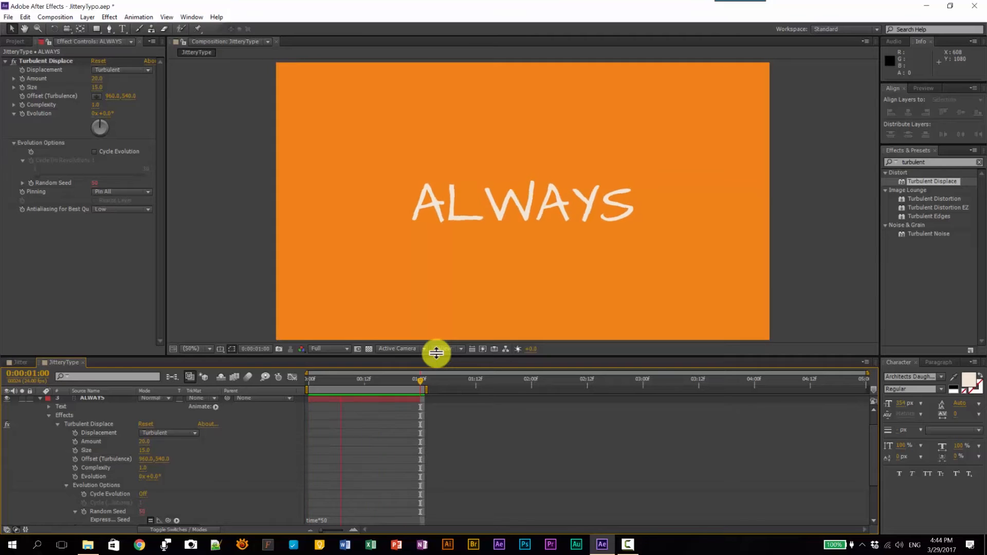
pyautogui.press('space')
pyautogui.moveTo(428, 391); pyautogui.dragTo(415, 389)
pyautogui.press('space')
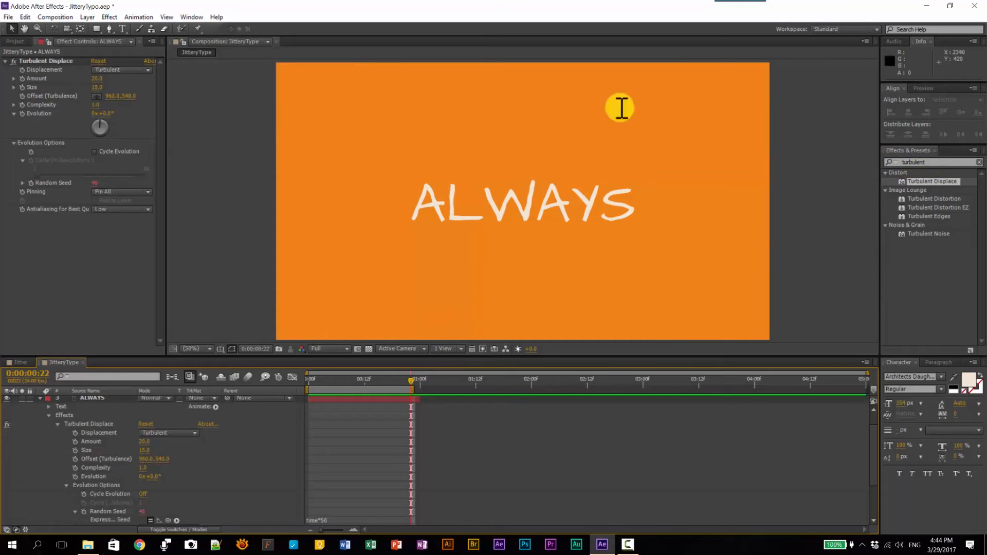
# Step: Find the Posterize Time effect and apply it to the ALWAYS text layer
pyautogui.click(891, 160)
pyautogui.write('posteriz')
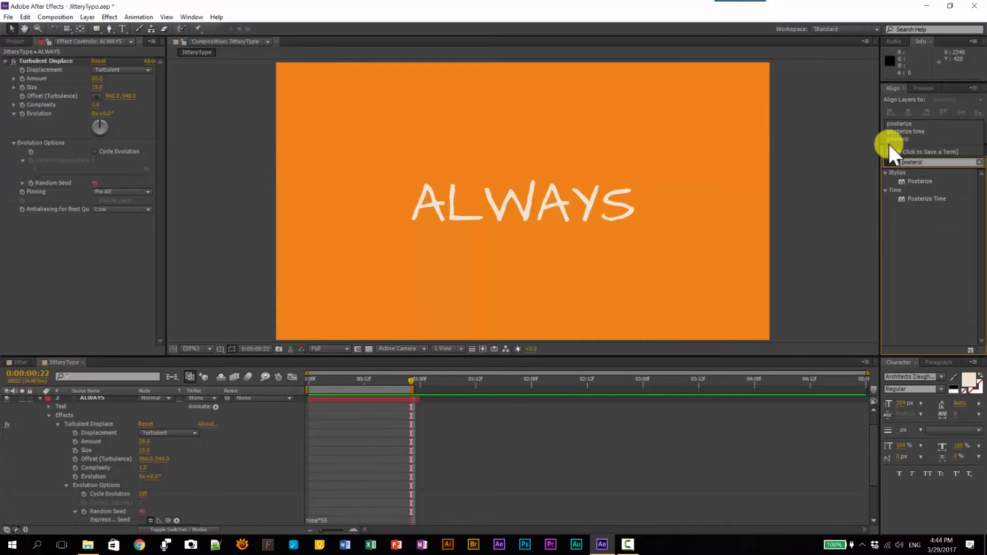
pyautogui.write('e')
pyautogui.moveTo(924, 198); pyautogui.dragTo(555, 207)
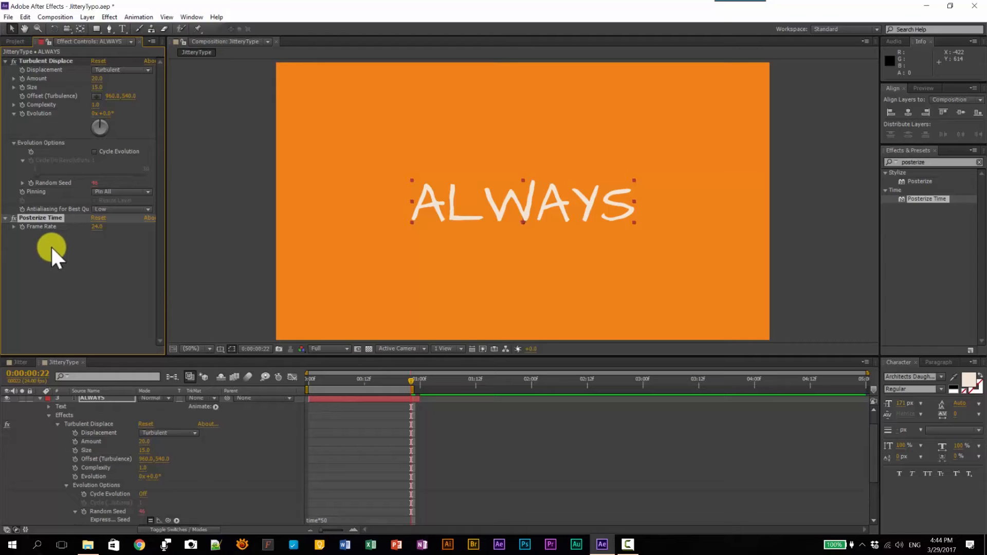
# Step: Set the Posterize Time frame rate to 6 on the ALWAYS layer and preview the slower jitter
pyautogui.click(97, 226)
pyautogui.write('6')
pyautogui.press('Return')
pyautogui.press('space')
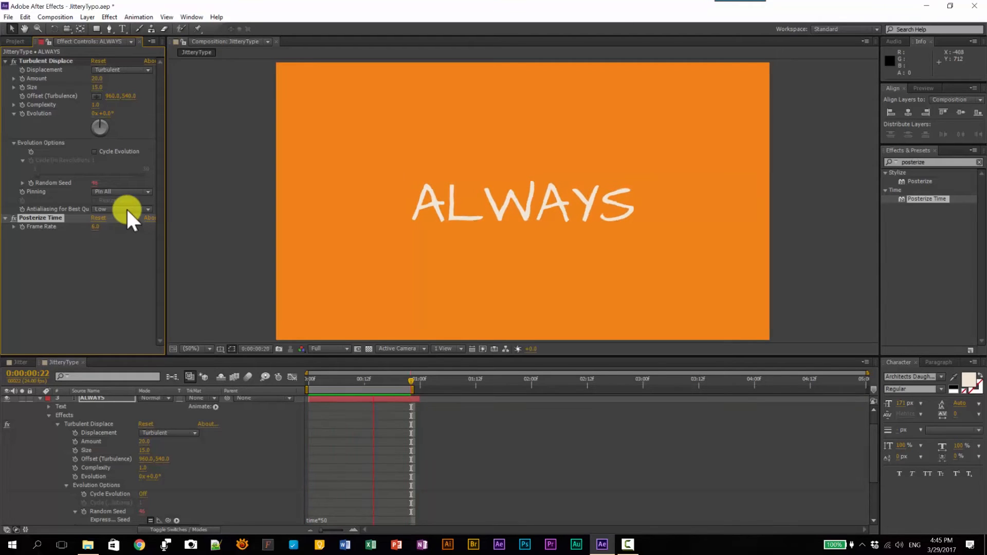
pyautogui.press('space')
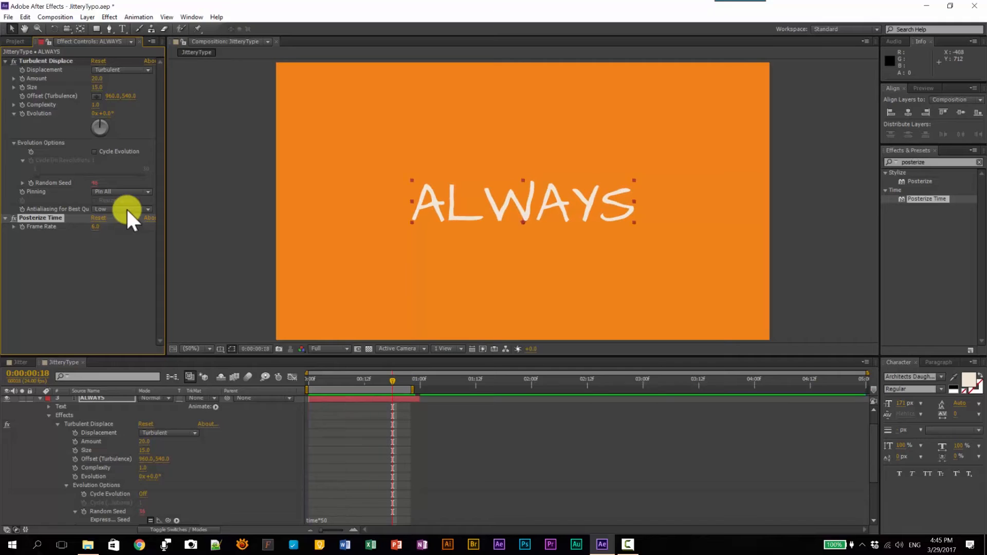
# Step: Copy the Turbulent Displace and Posterize Time effects from ALWAYS onto the KEEP and LEARNING text layers
pyautogui.click(40, 397)
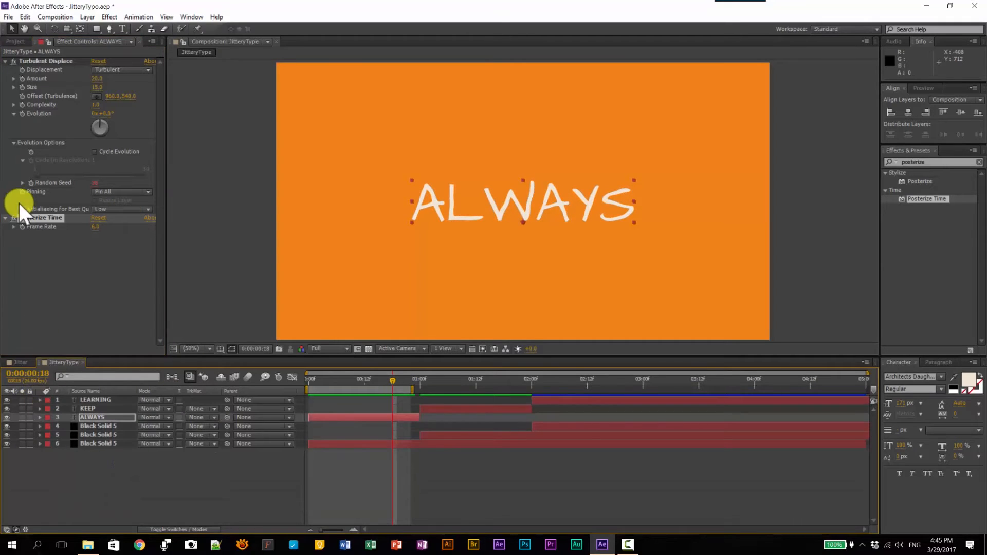
pyautogui.click(39, 216)
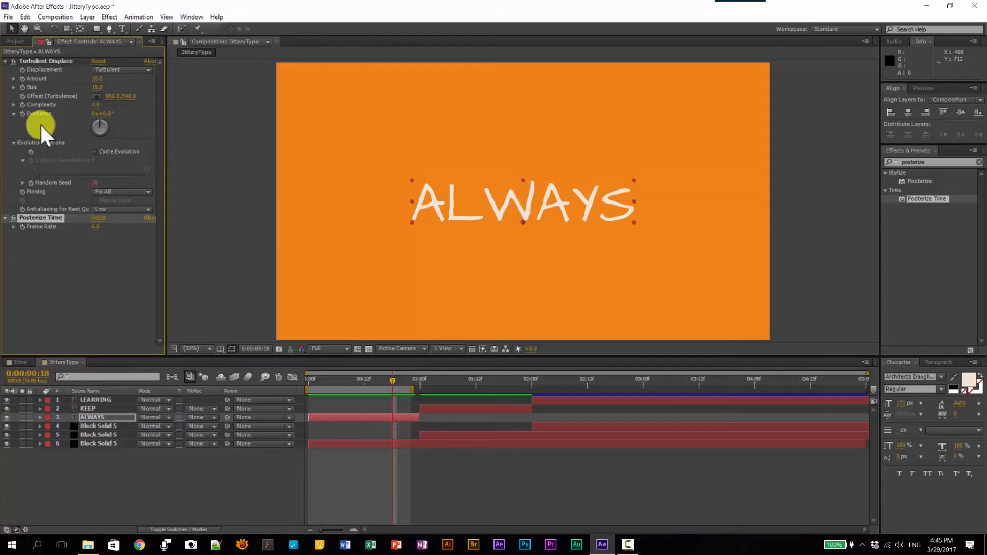
pyautogui.click(45, 60)
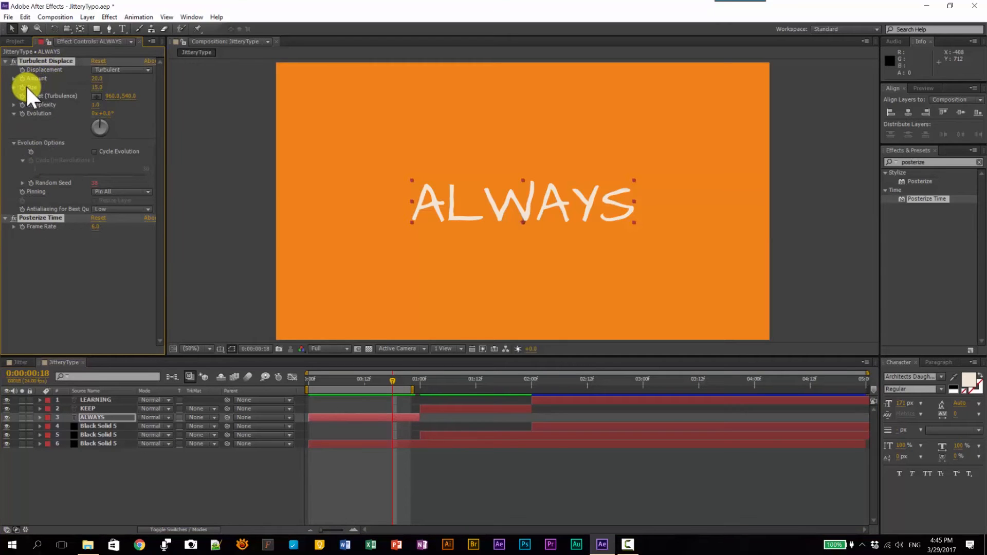
pyautogui.click(94, 407)
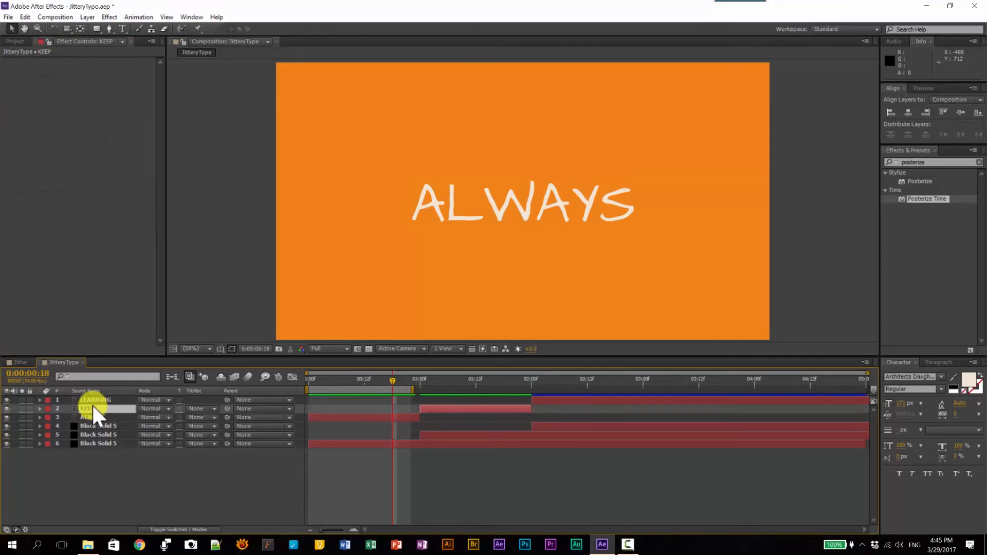
pyautogui.keyDown('ctrl'); pyautogui.click(97, 399); pyautogui.keyUp('ctrl')
pyautogui.hotkey('ctrl', 'v')
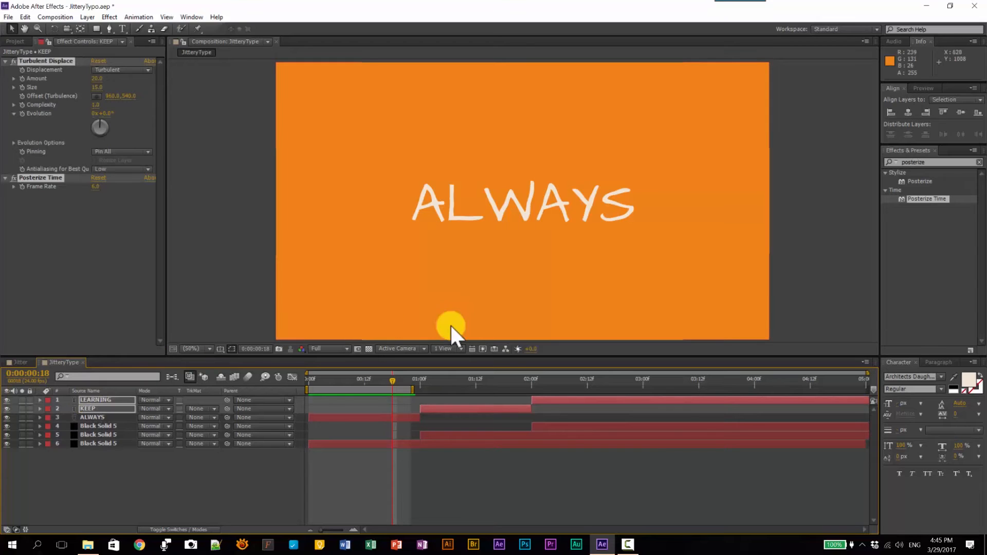
# Step: Extend the work area to end at 0:00:04:00 and preview all three jittering words
pyautogui.moveTo(502, 378); pyautogui.dragTo(756, 392)
pyautogui.press('n')
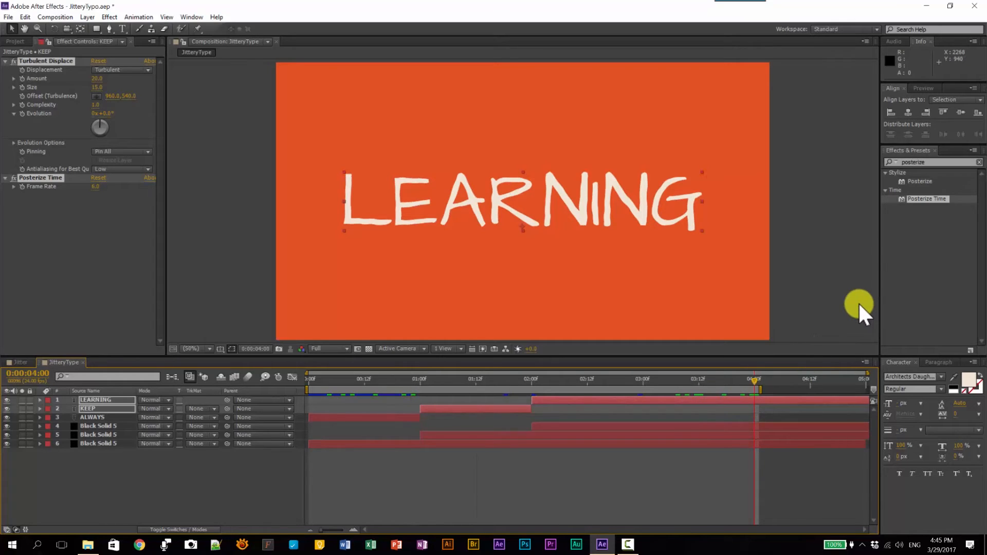
pyautogui.press('space')
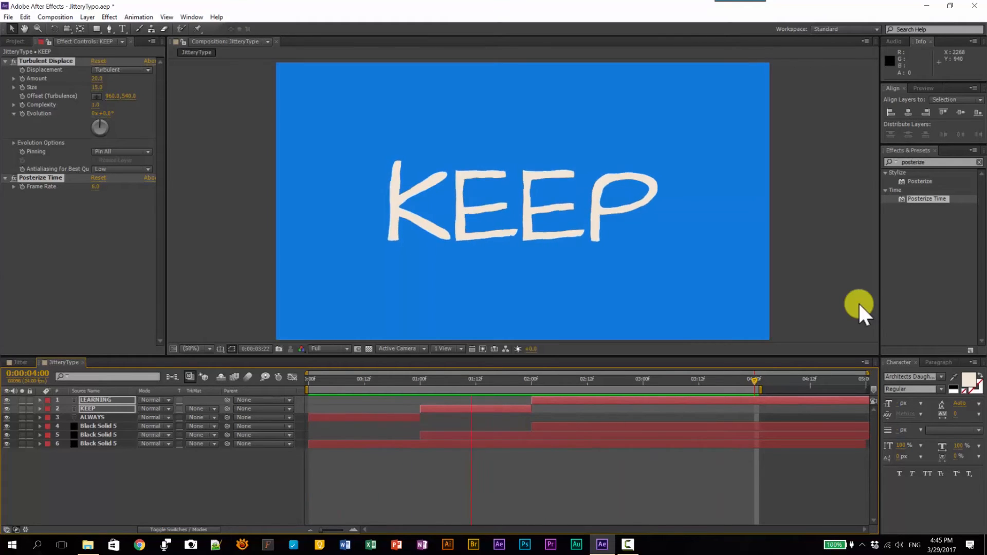
pyautogui.press('space')
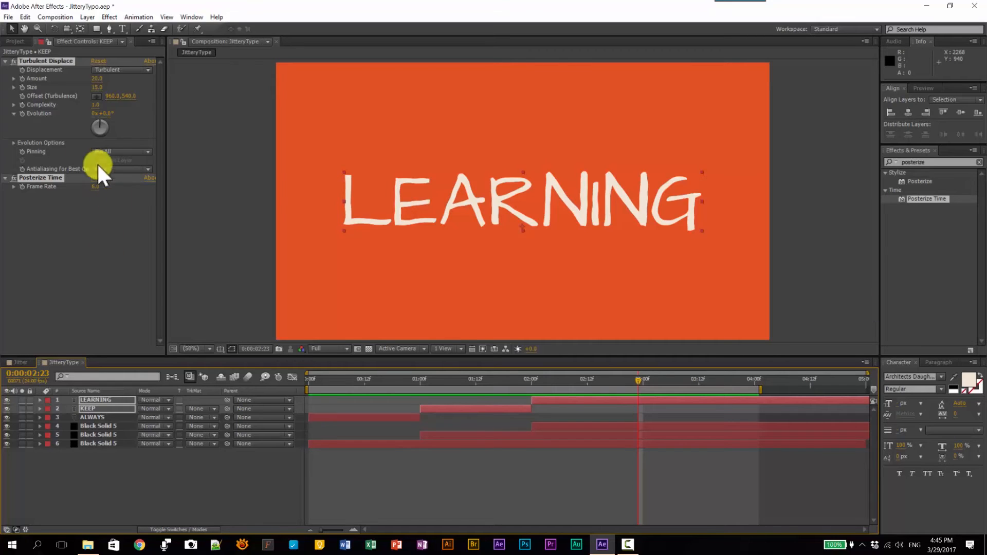
# Step: Create a black 1920 x 1080 solid layer named Noise above the text layers
pyautogui.click(88, 17)
pyautogui.moveTo(69, 27)
pyautogui.click(205, 37)
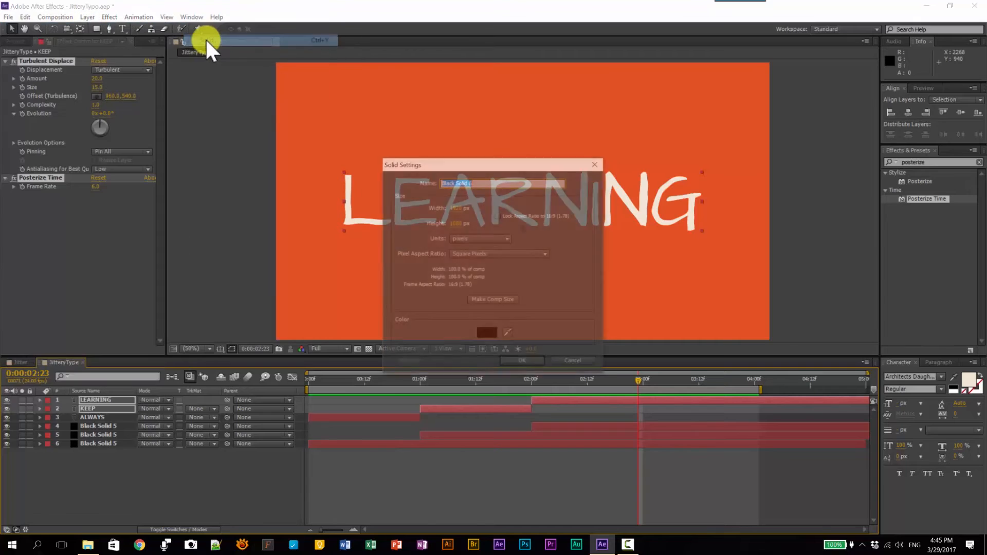
pyautogui.write('Nois')
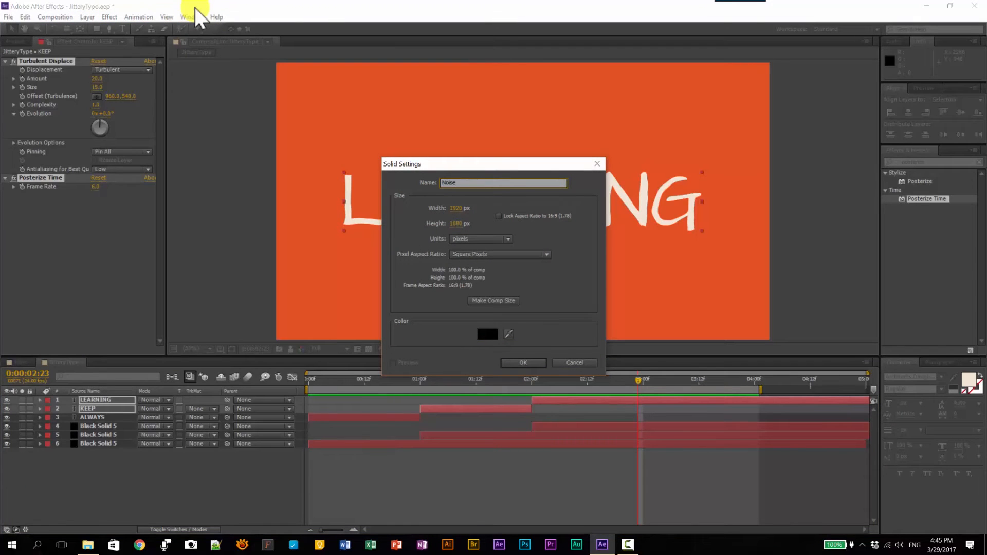
pyautogui.write('e')
pyautogui.press('Return')
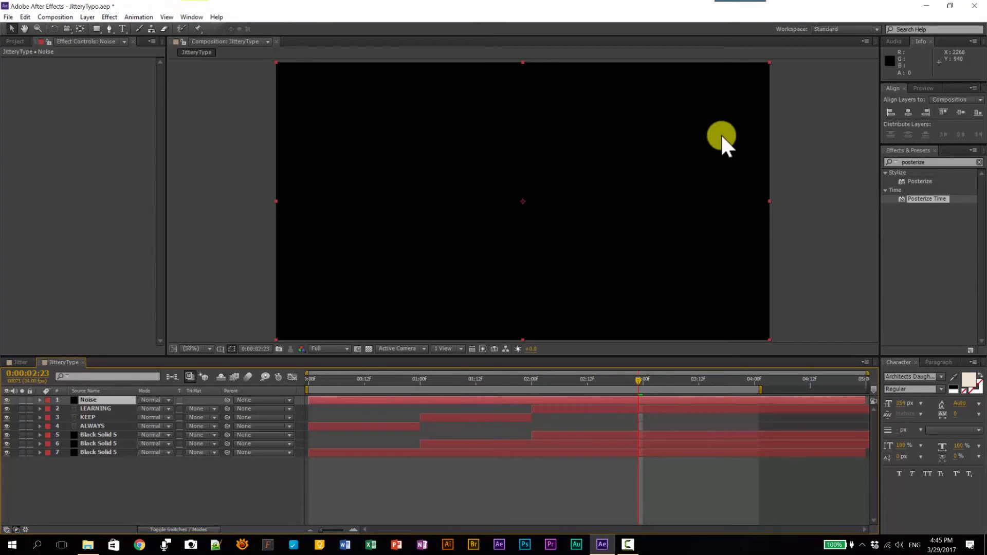
# Step: Find the Turbulent Noise effect and apply it to the Noise solid
pyautogui.click(931, 162)
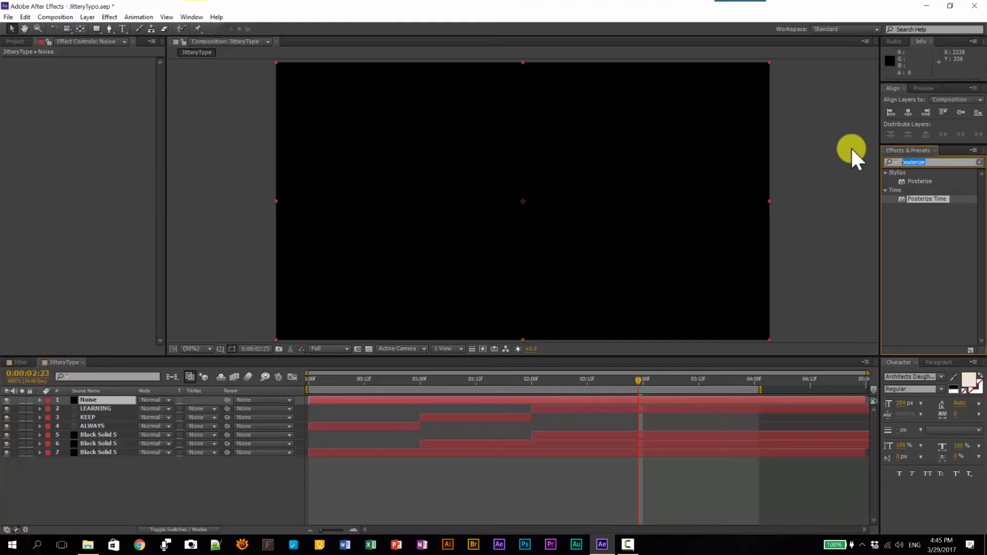
pyautogui.write('turbu')
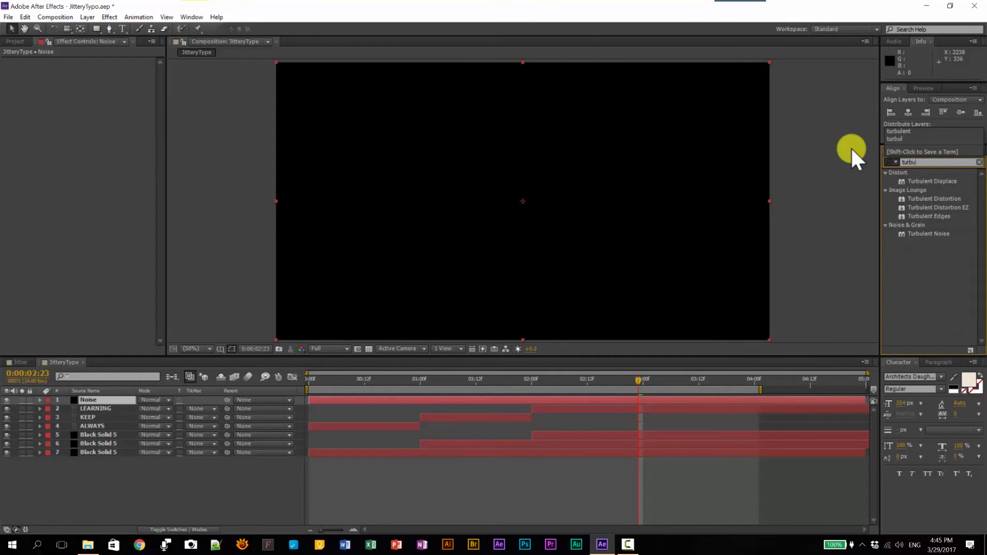
pyautogui.write('lent')
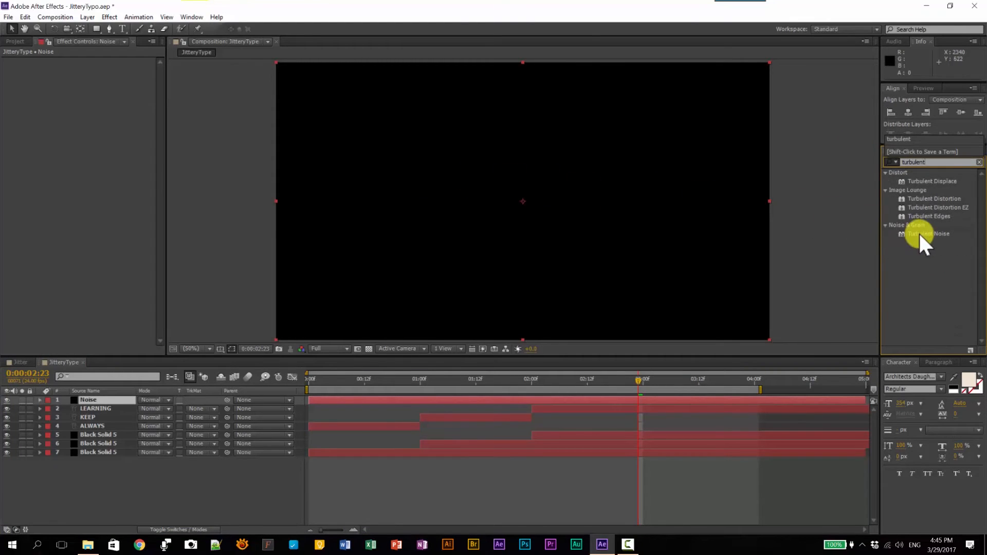
pyautogui.moveTo(920, 235); pyautogui.dragTo(508, 214)
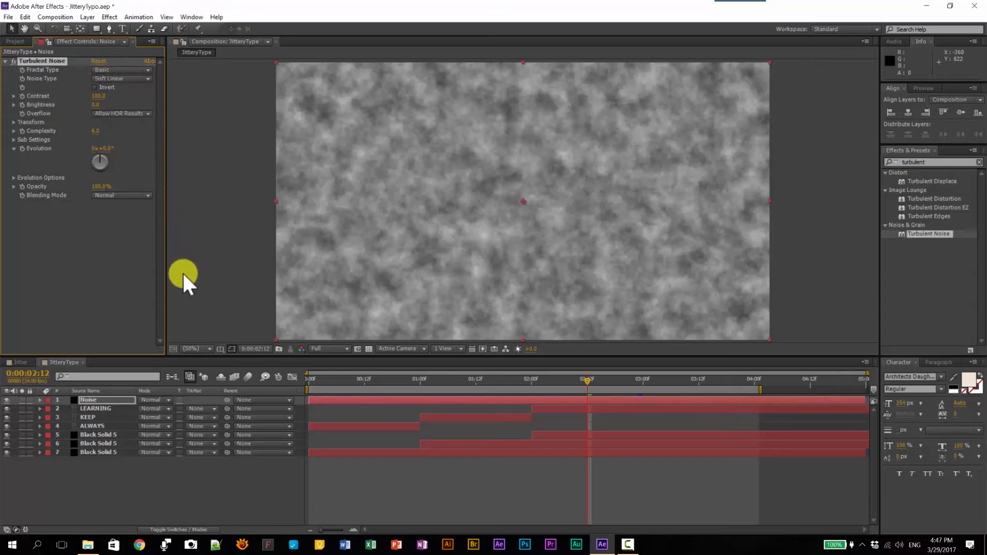
# Step: Set the Turbulent Noise contrast to 500 and its brightness to 150
pyautogui.click(99, 97)
pyautogui.write('300')
pyautogui.press('Return')
pyautogui.click(95, 105)
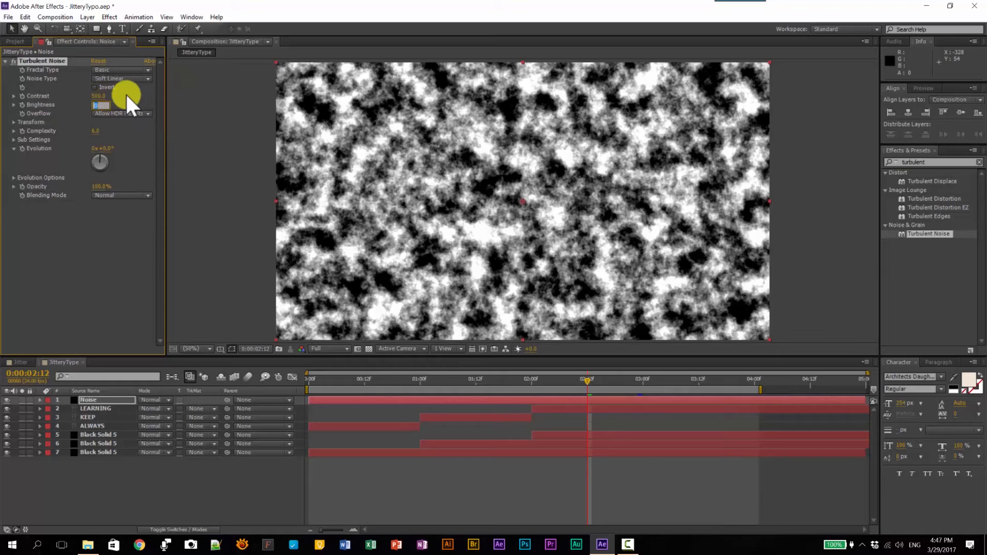
pyautogui.write('150')
pyautogui.press('Return')
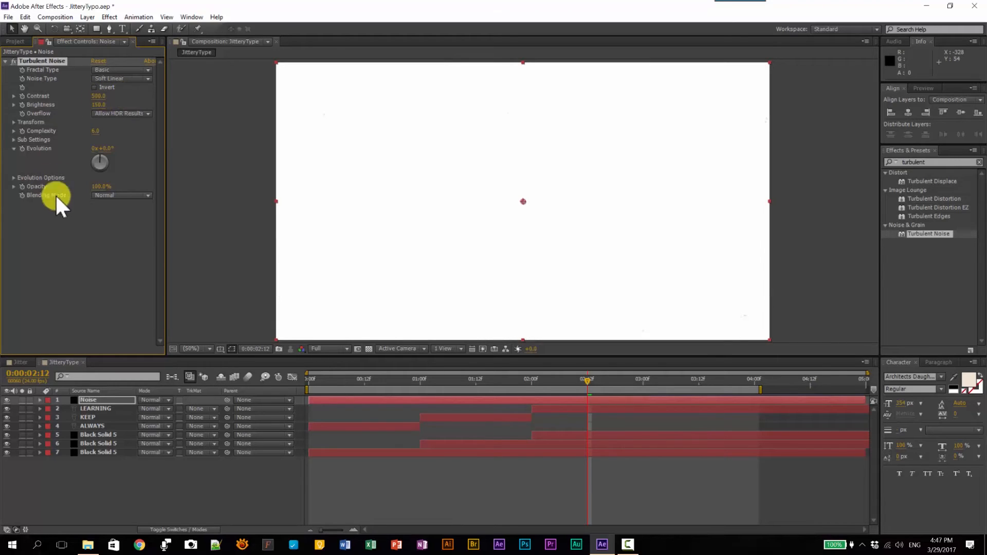
# Step: Set the uniform scale in the Turbulent Noise transform settings to 40
pyautogui.click(14, 122)
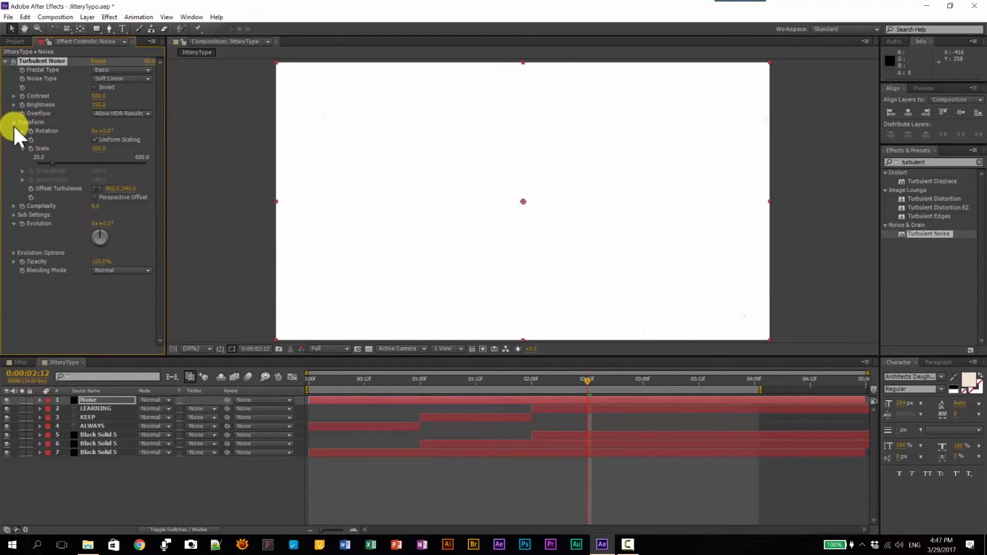
pyautogui.click(97, 148)
pyautogui.write('40')
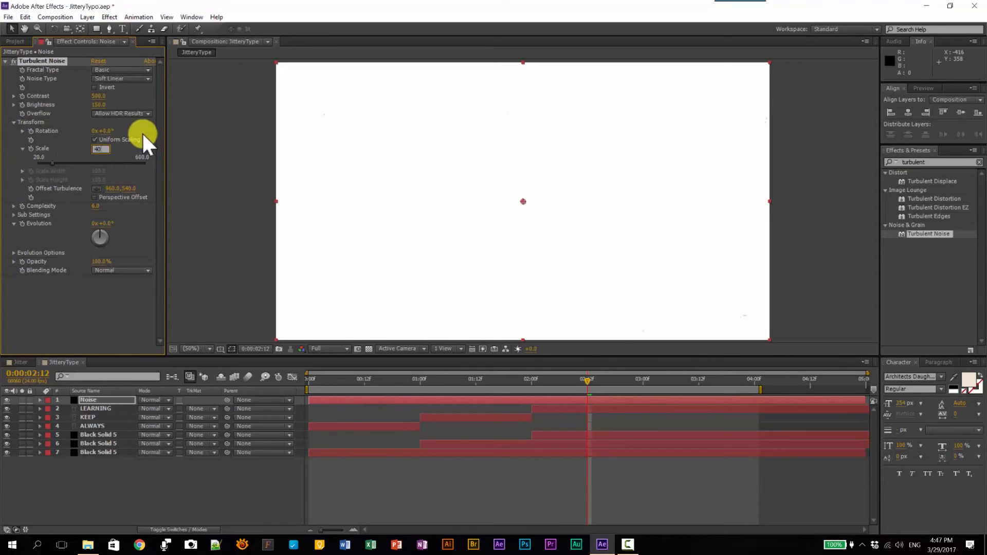
pyautogui.press('Return')
pyautogui.click(14, 122)
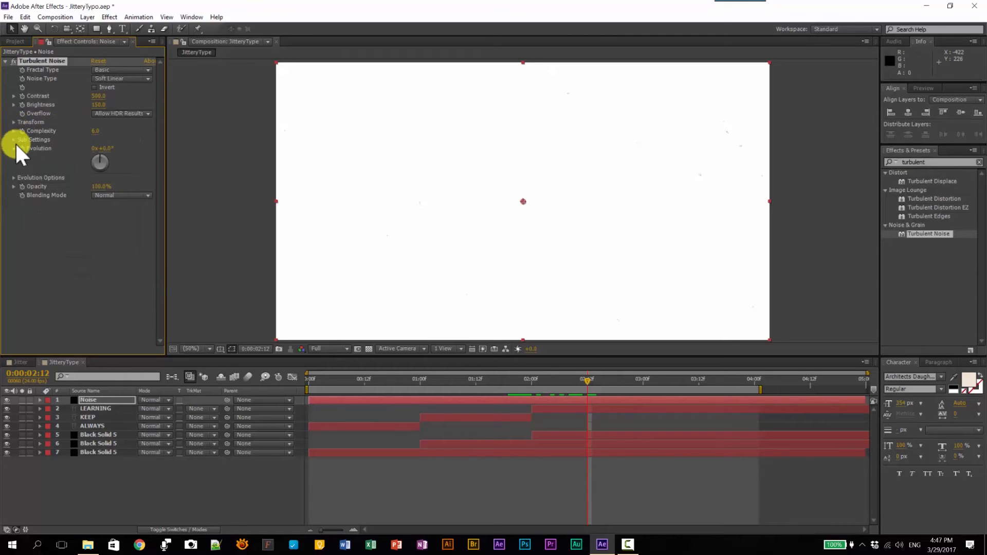
# Step: Add the expression time*50 to the Random Seed in the Evolution Options of Turbulent Noise and preview the flickering specks
pyautogui.click(13, 178)
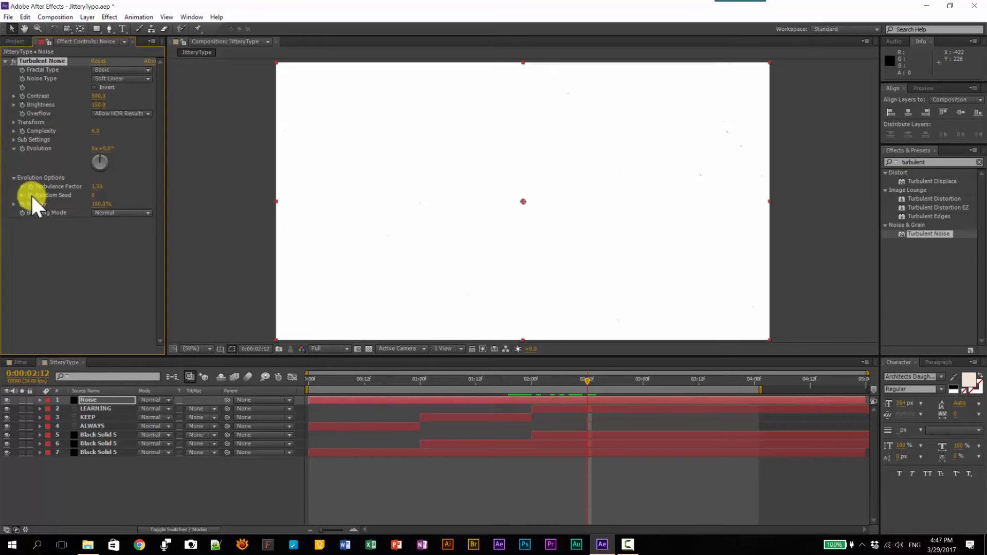
pyautogui.keyDown('alt'); pyautogui.click(31, 195); pyautogui.keyUp('alt')
pyautogui.write('time')
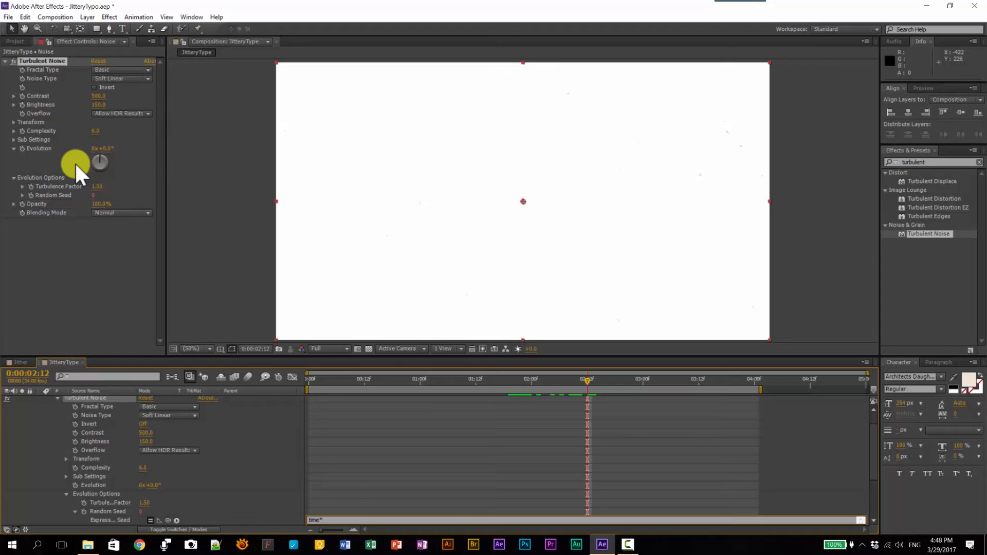
pyautogui.write('*50')
pyautogui.click(447, 414)
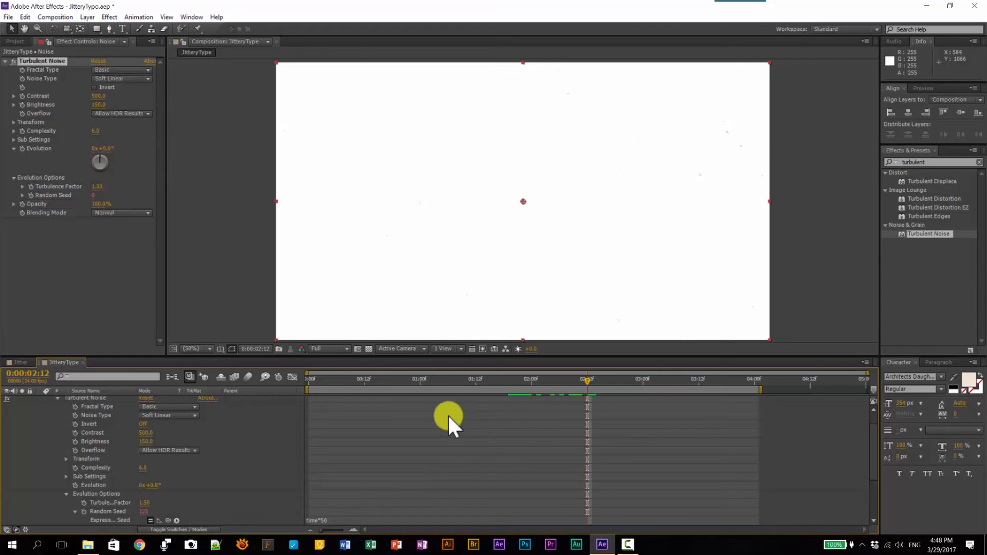
pyautogui.press('space')
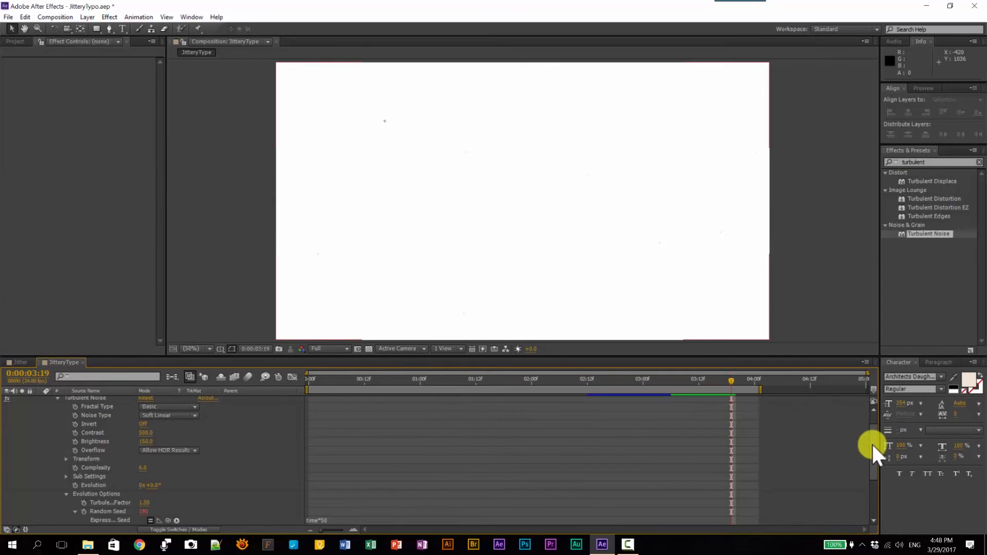
# Step: Collapse the Noise layer's properties and set its blending mode to Multiply
pyautogui.moveTo(873, 434); pyautogui.dragTo(872, 417)
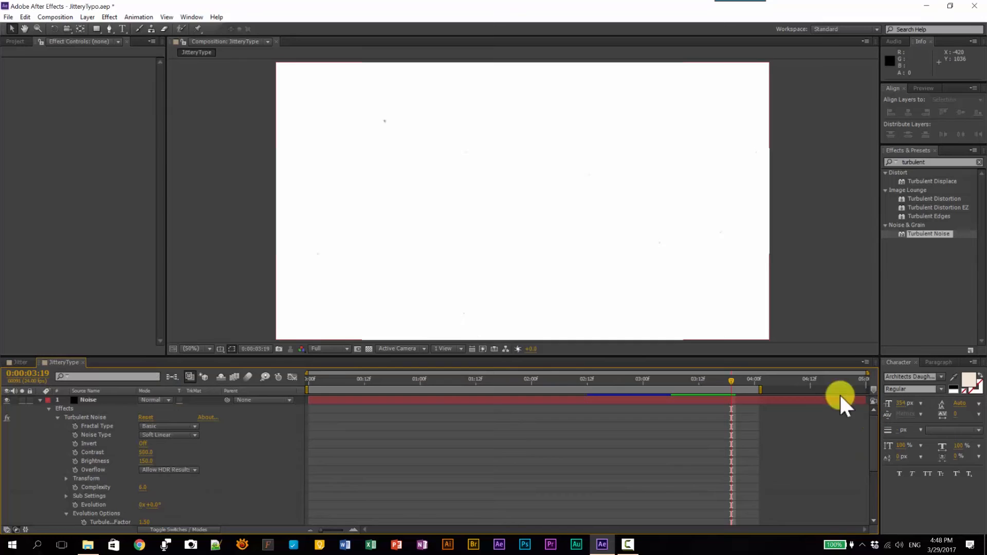
pyautogui.click(40, 399)
pyautogui.click(93, 400)
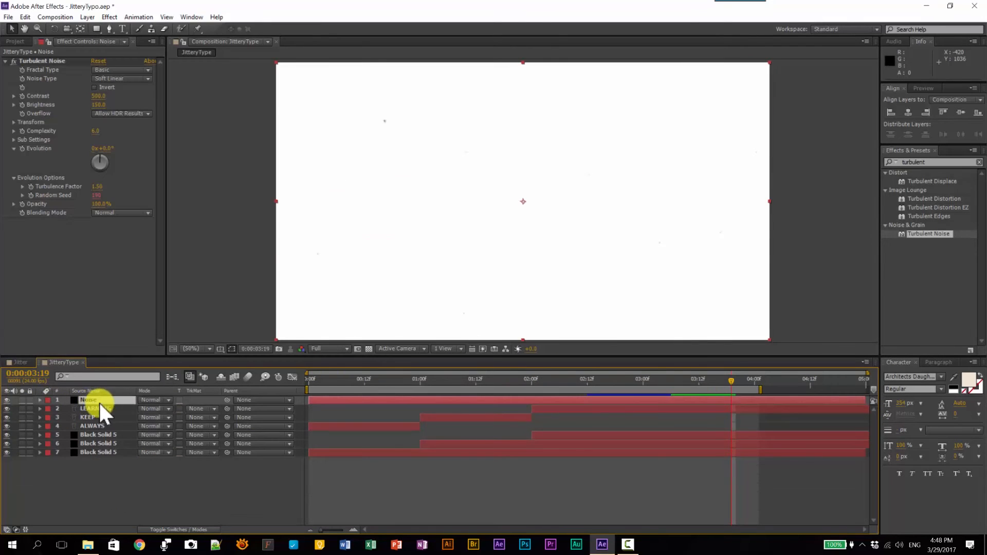
pyautogui.click(169, 399)
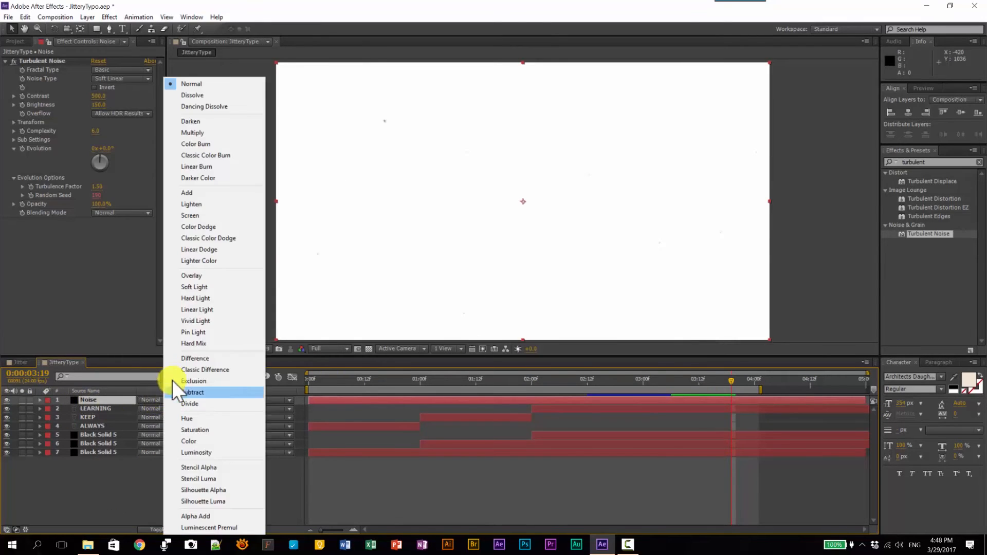
pyautogui.click(198, 133)
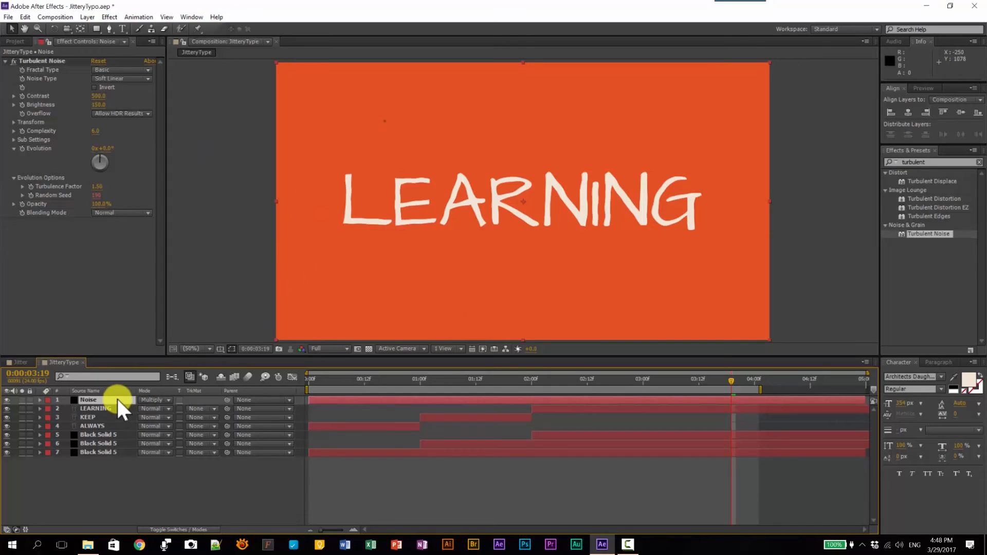
# Step: Duplicate the Noise layer twice, shift the copies earlier in time by different amounts, and scrub through the denser specks
pyautogui.hotkey('ctrl', 'd')
pyautogui.hotkey('ctrl', 'd')
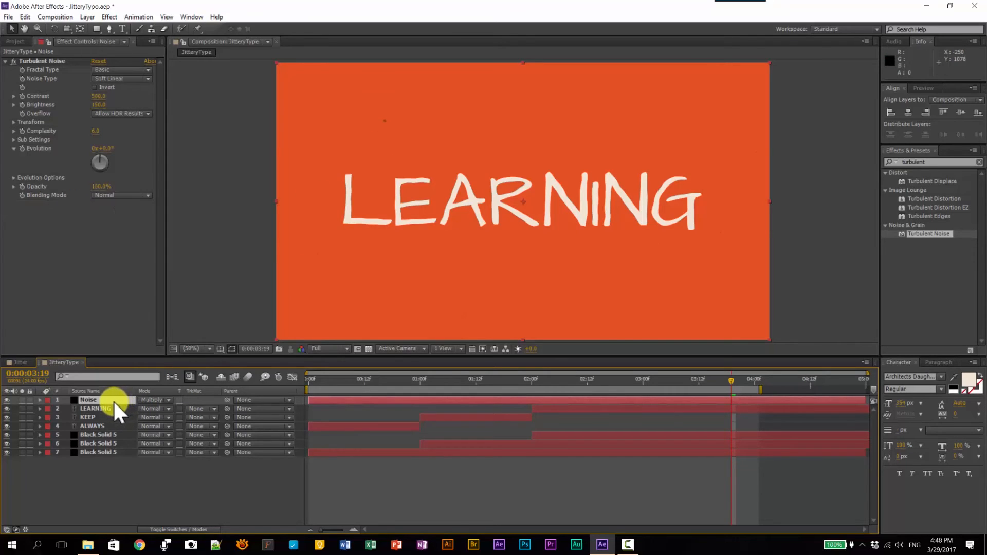
pyautogui.moveTo(348, 409); pyautogui.dragTo(290, 401)
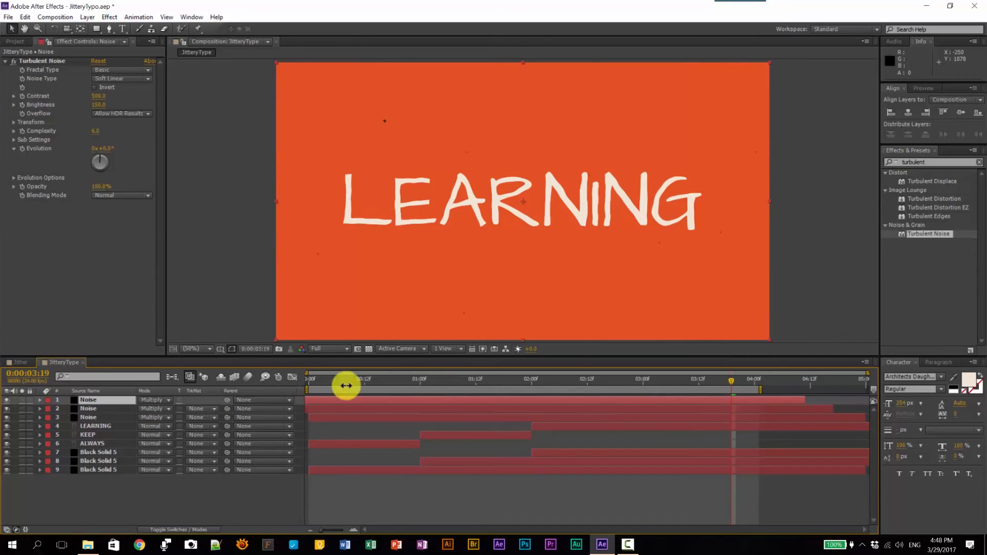
pyautogui.moveTo(548, 381); pyautogui.dragTo(665, 380)
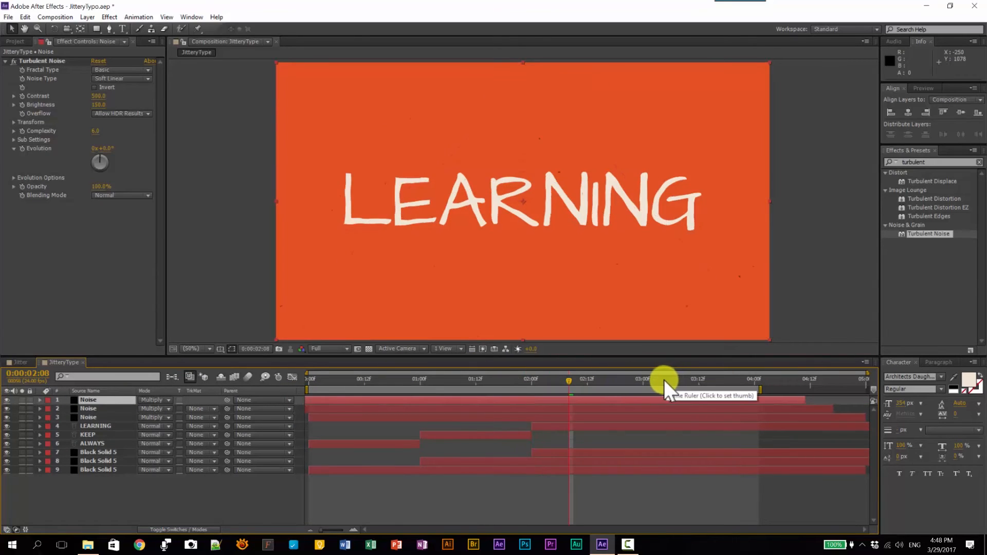
# Step: Preview the layered noise specks and add Essential_Grunge_8.png from the Images folder as the topmost layer of the JitteryType composition
pyautogui.press('KP_0')
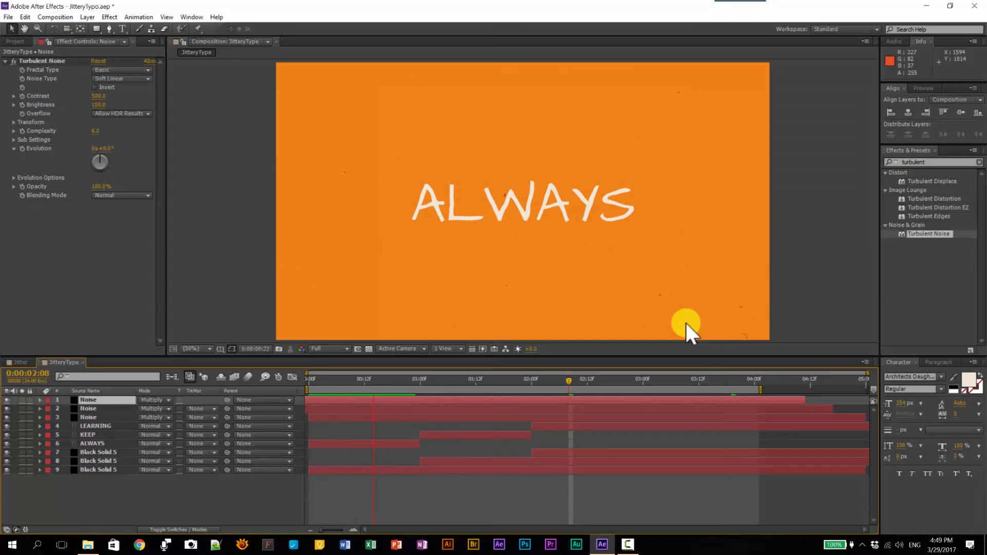
pyautogui.press('space')
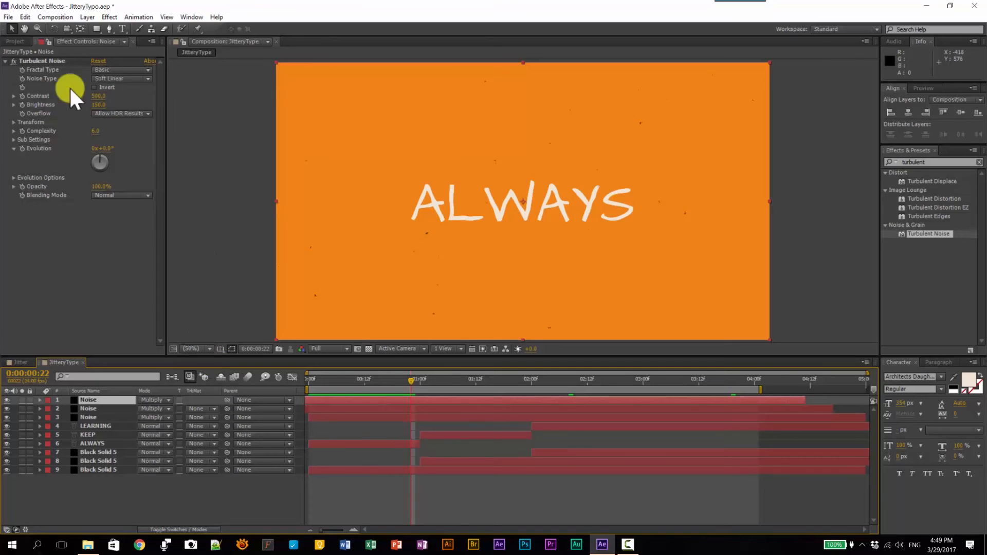
pyautogui.click(15, 40)
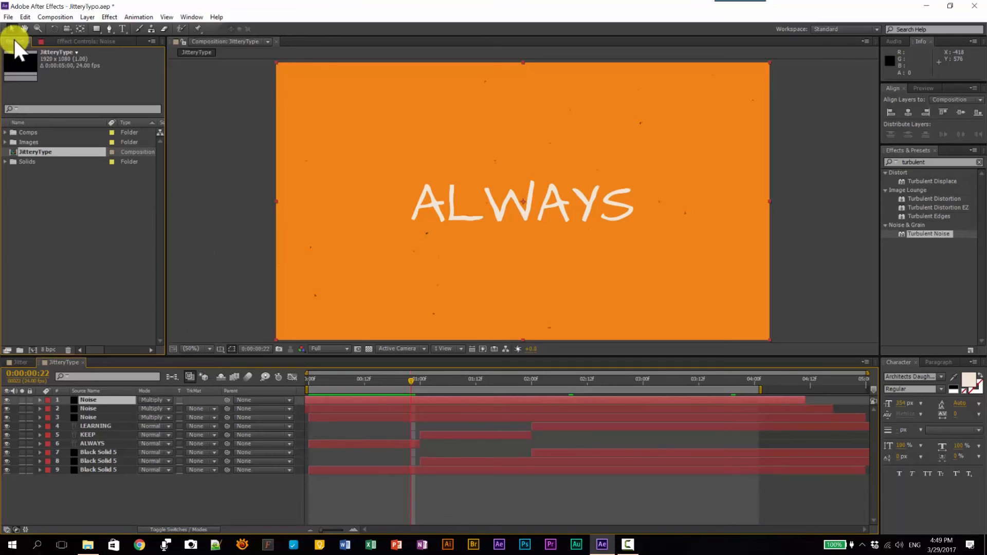
pyautogui.click(5, 142)
pyautogui.click(56, 162)
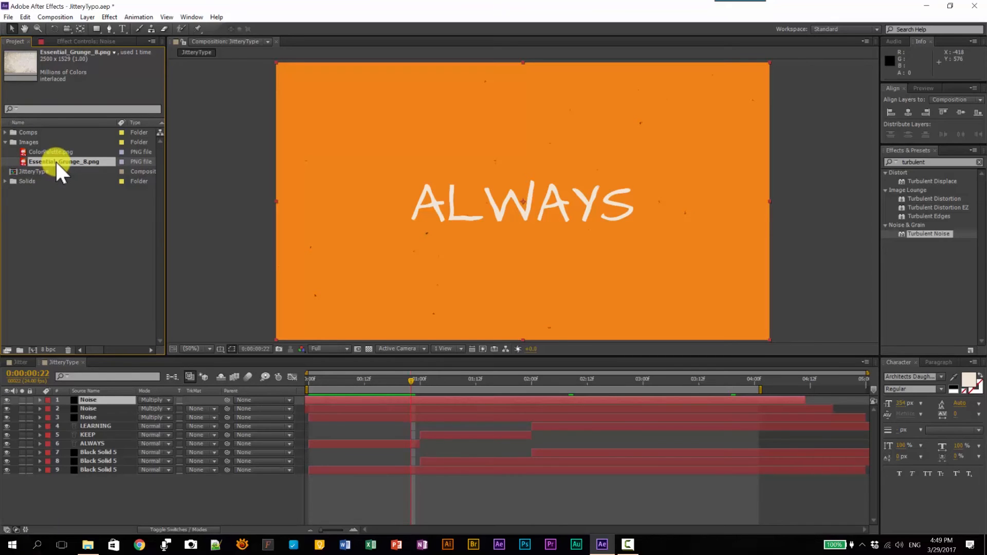
pyautogui.moveTo(56, 161); pyautogui.dragTo(76, 397)
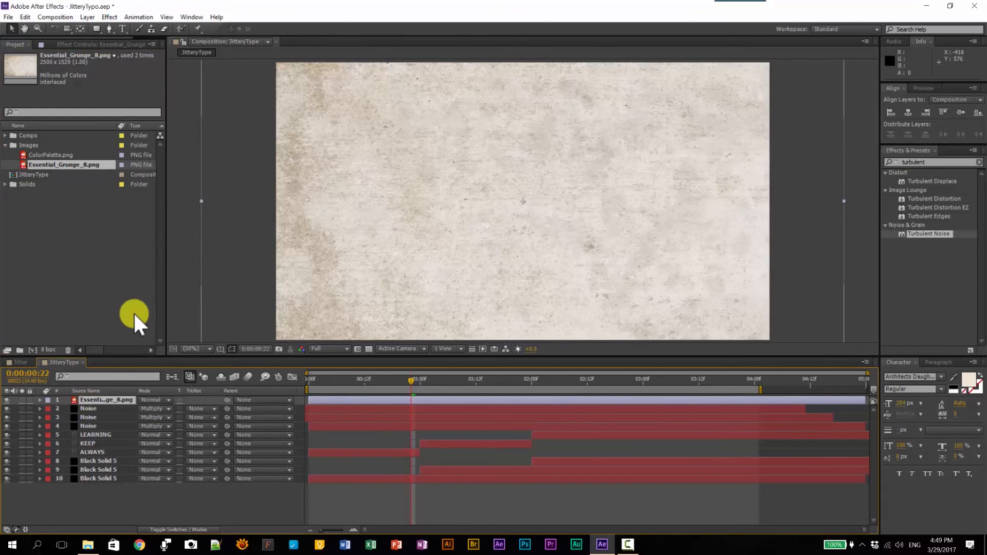
# Step: Pre-compose the grunge image layer as Texture, moving all attributes into the new composition
pyautogui.hotkey('ctrl', 'shift', 'c')
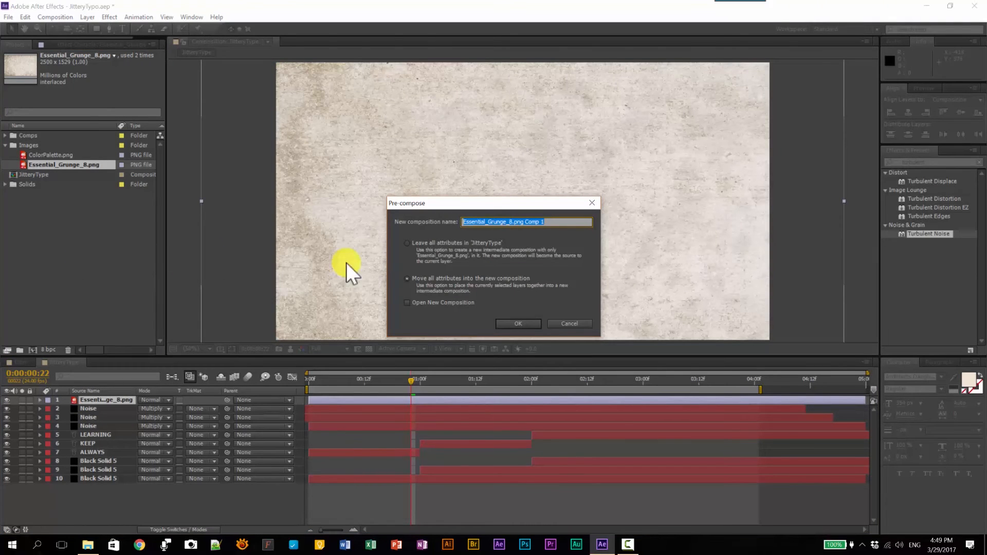
pyautogui.click(428, 279)
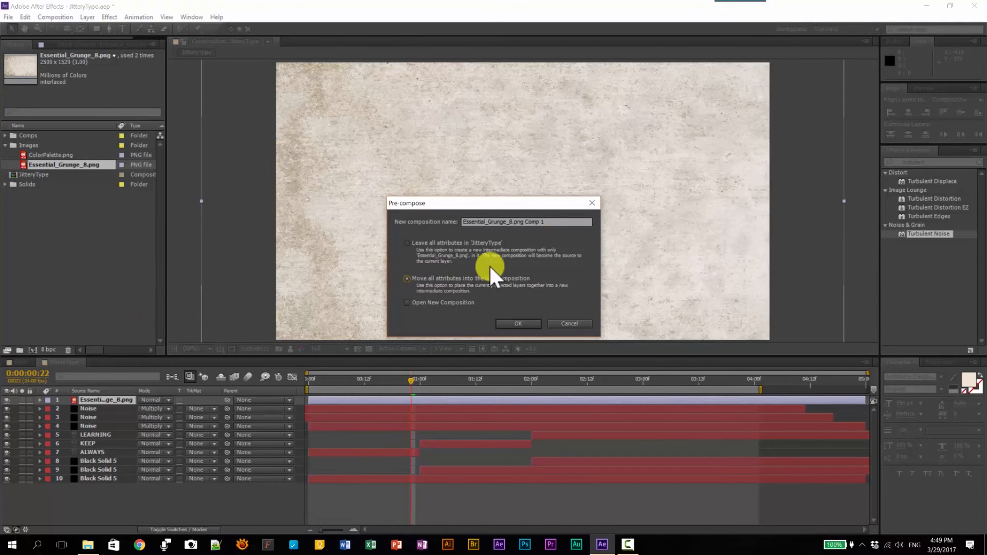
pyautogui.click(544, 222)
pyautogui.write('Te')
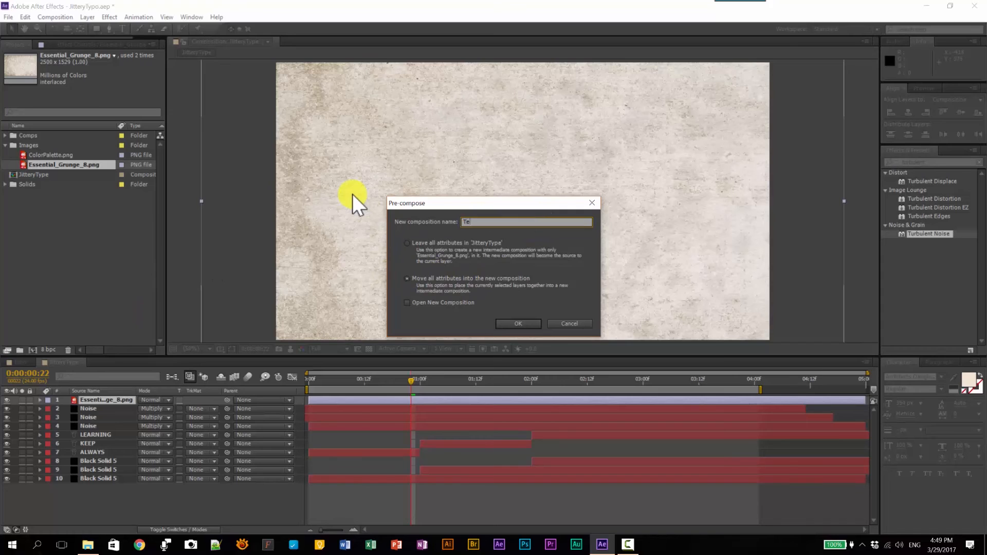
pyautogui.write('xture')
pyautogui.click(532, 322)
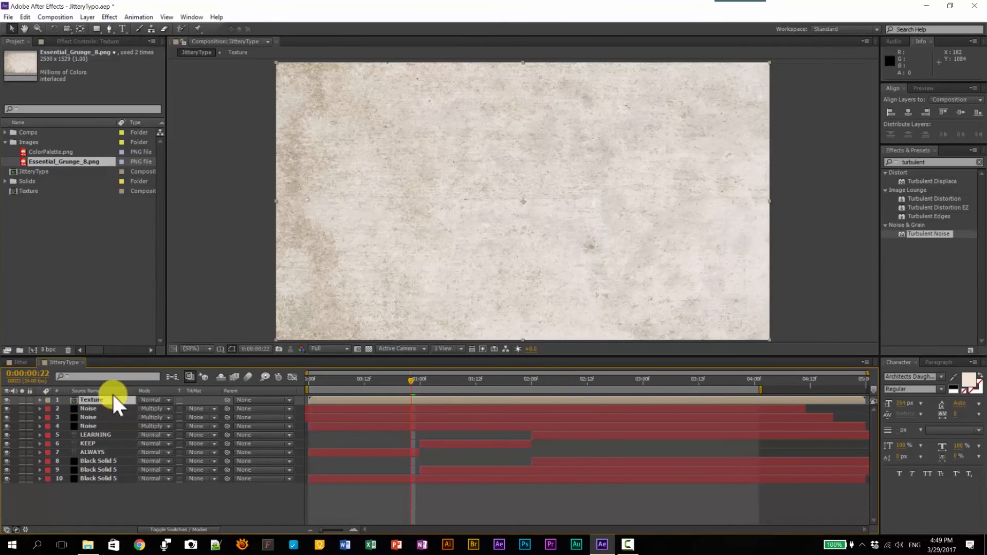
# Step: Open the Texture composition and scale the grunge image up to 154%
pyautogui.doubleClick(96, 399)
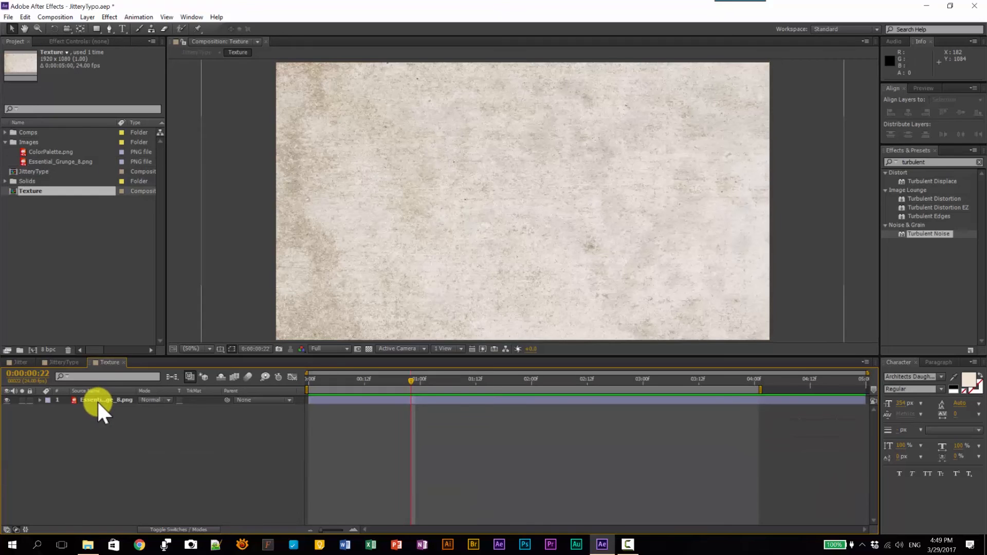
pyautogui.click(100, 399)
pyautogui.press('s')
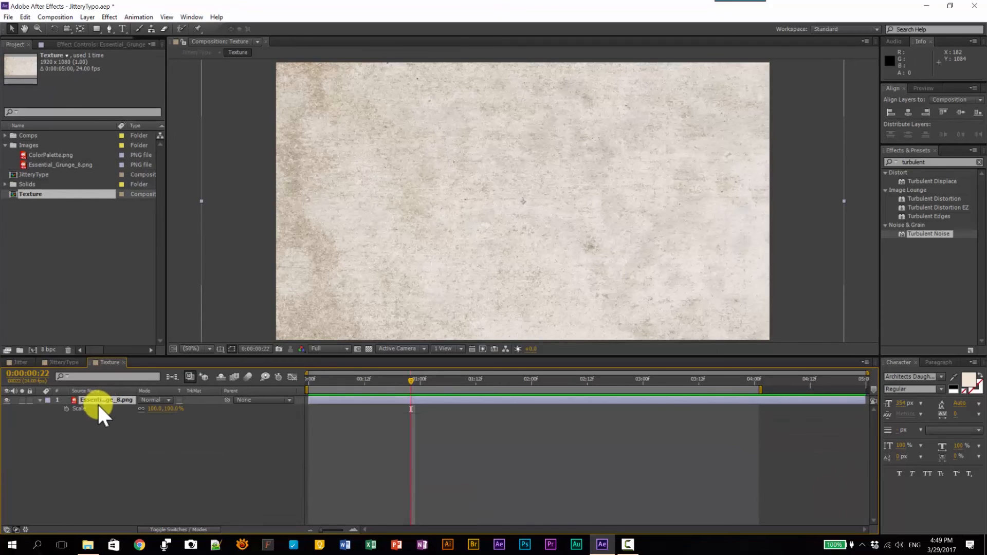
pyautogui.moveTo(152, 409); pyautogui.dragTo(183, 408)
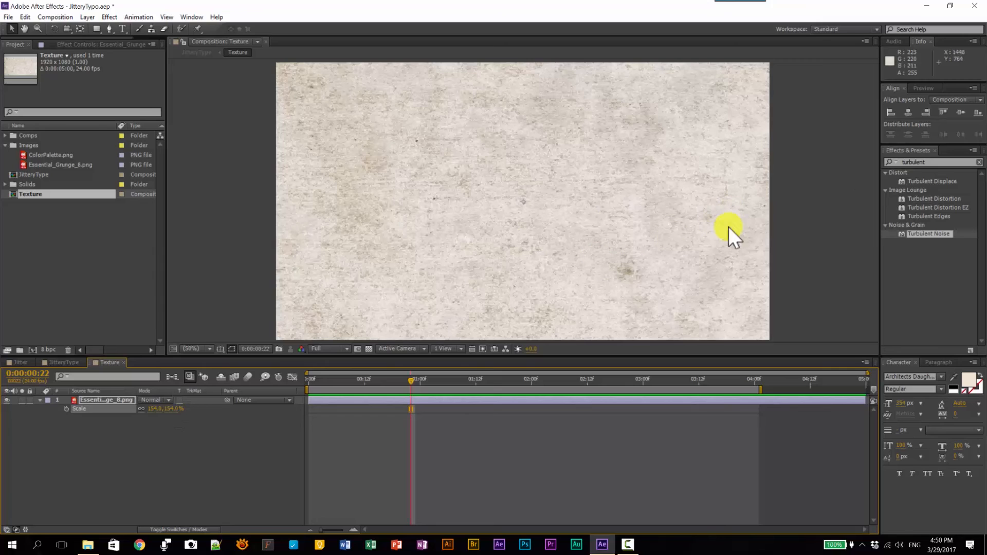
# Step: Find the Tint effect and apply it to the grunge image to turn it black and white
pyautogui.doubleClick(921, 162)
pyautogui.write('t')
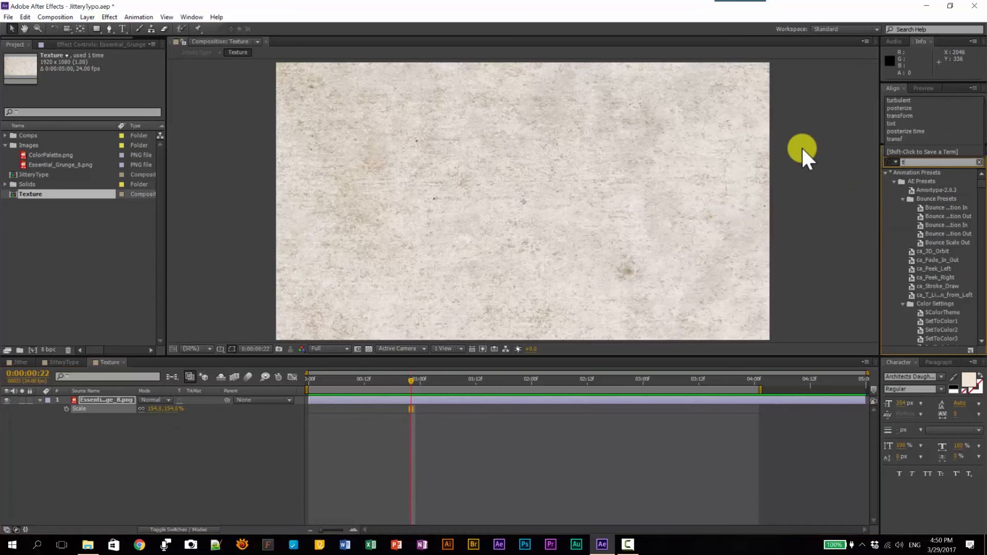
pyautogui.write('int')
pyautogui.moveTo(912, 216); pyautogui.dragTo(637, 238)
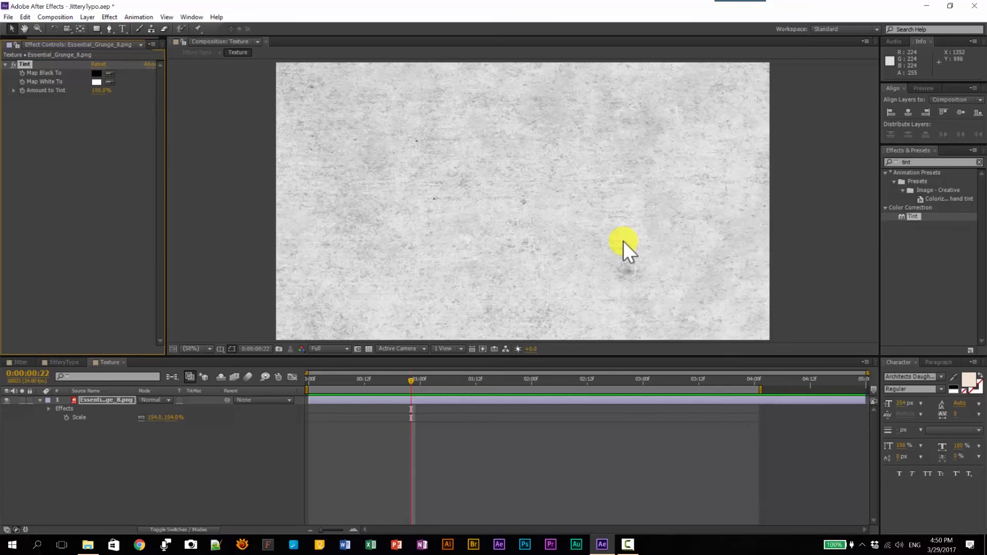
# Step: Apply the Transform effect to the grunge image, add the expression wiggle(6,500) to its Position, and preview the motion
pyautogui.click(918, 162)
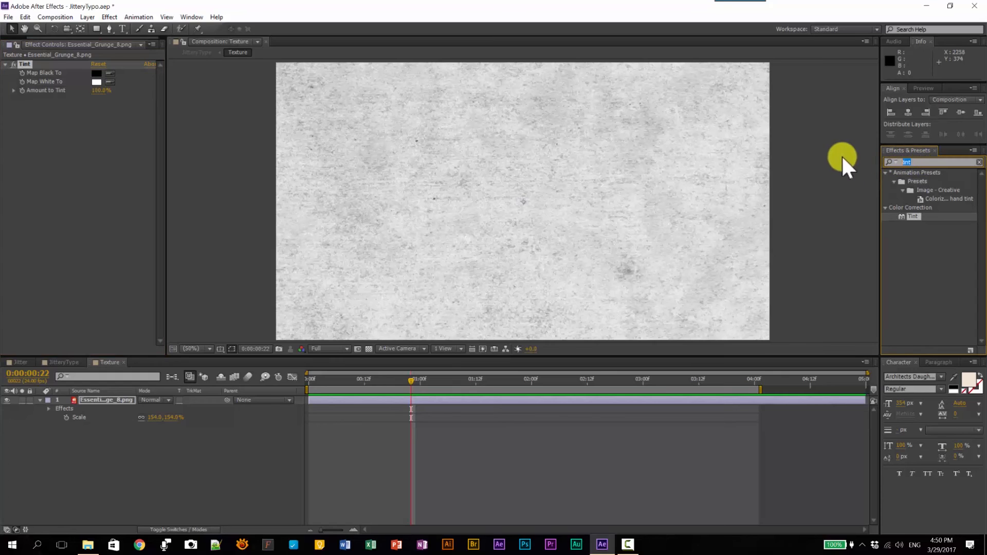
pyautogui.write('transfo')
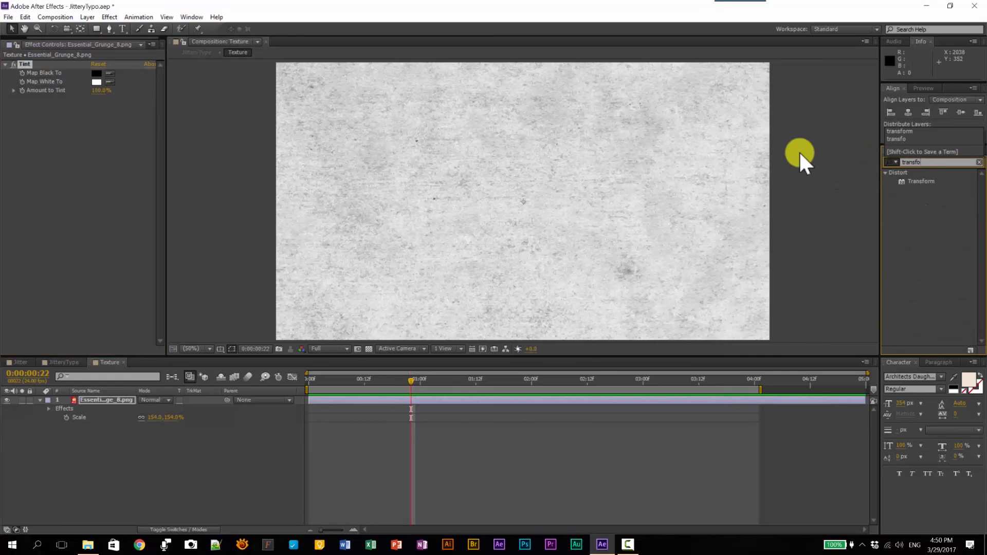
pyautogui.moveTo(928, 184); pyautogui.dragTo(590, 224)
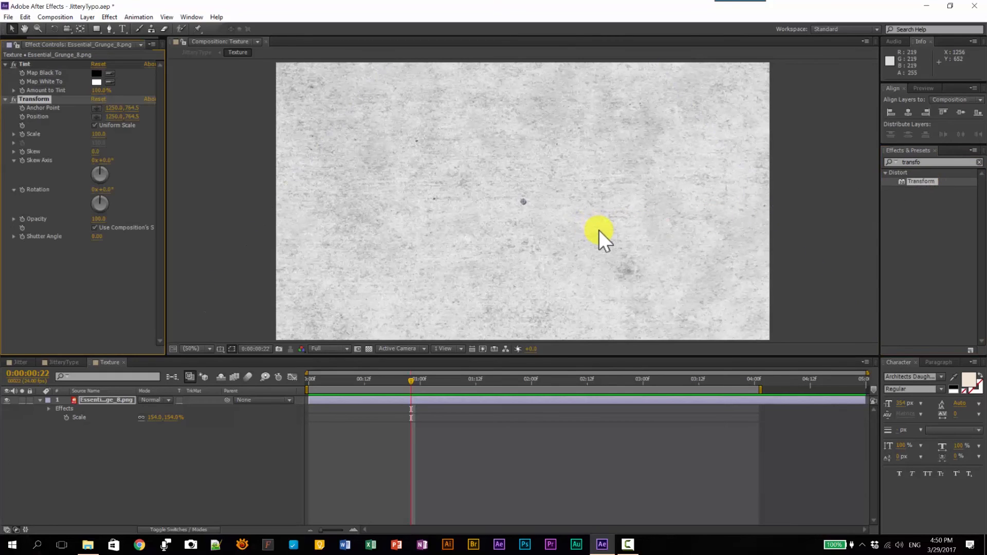
pyautogui.keyDown('alt'); pyautogui.click(22, 116); pyautogui.keyUp('alt')
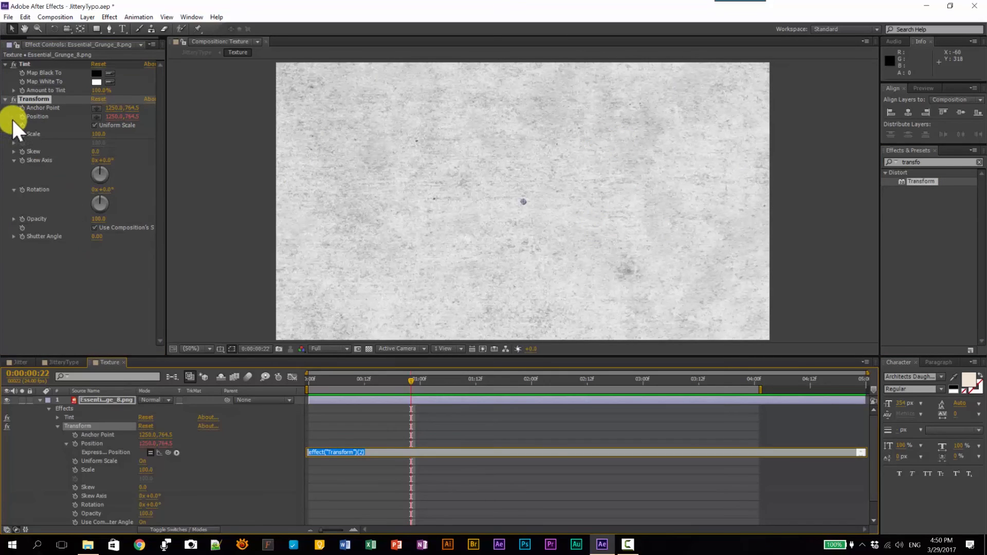
pyautogui.write('wiggle(6,500')
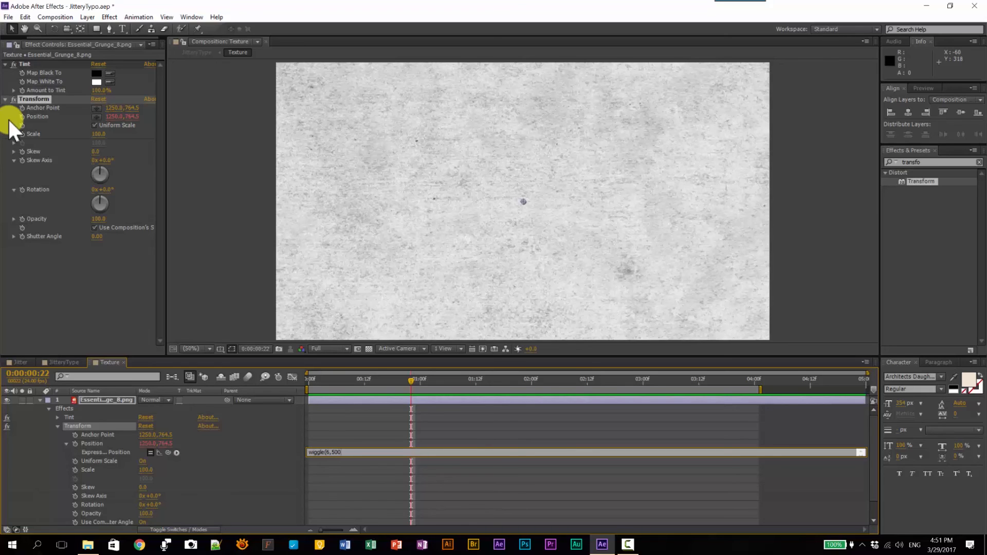
pyautogui.click(389, 427)
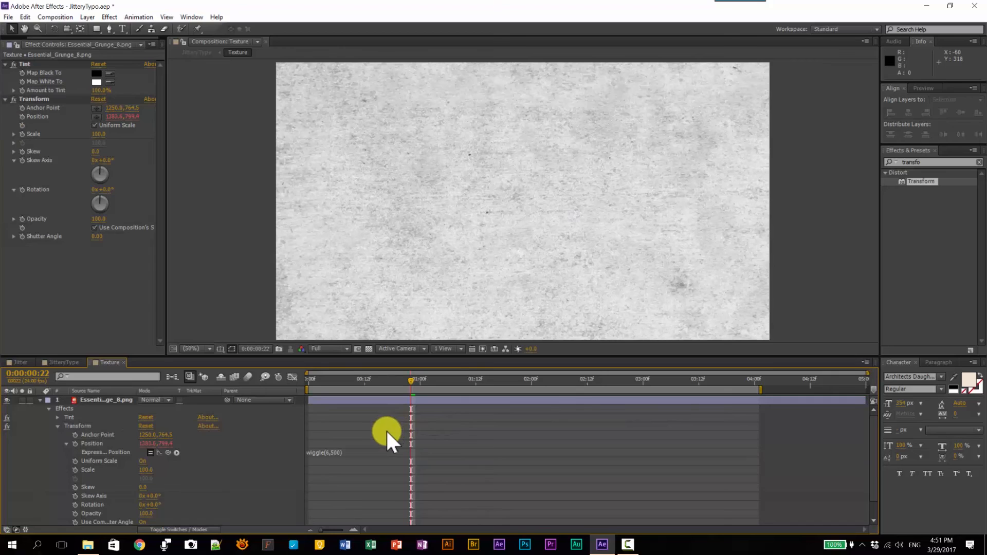
pyautogui.press('space')
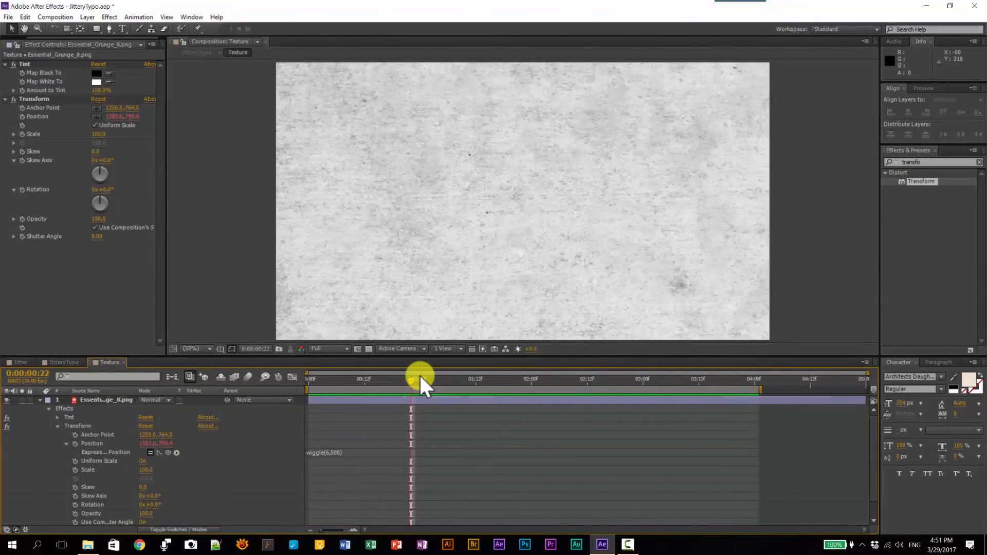
# Step: Apply Posterize Time to the grunge image with a frame rate of 6 and preview the stepped texture movement
pyautogui.click(924, 162)
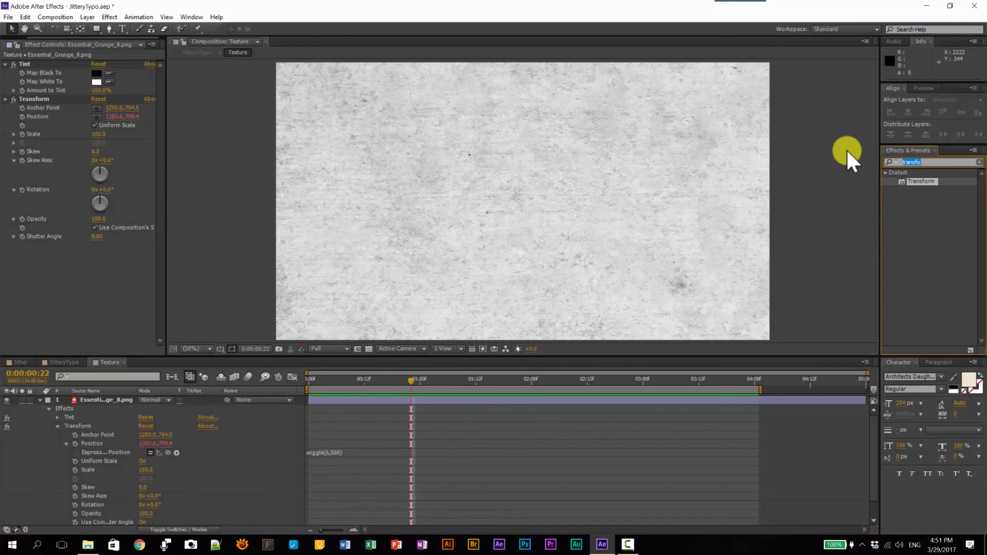
pyautogui.write('posterize')
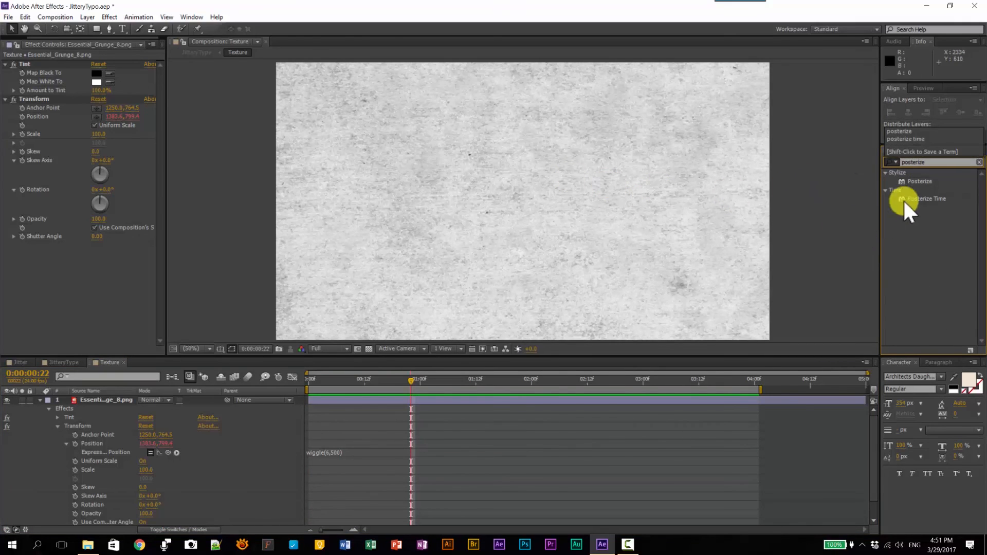
pyautogui.moveTo(921, 198); pyautogui.dragTo(442, 279)
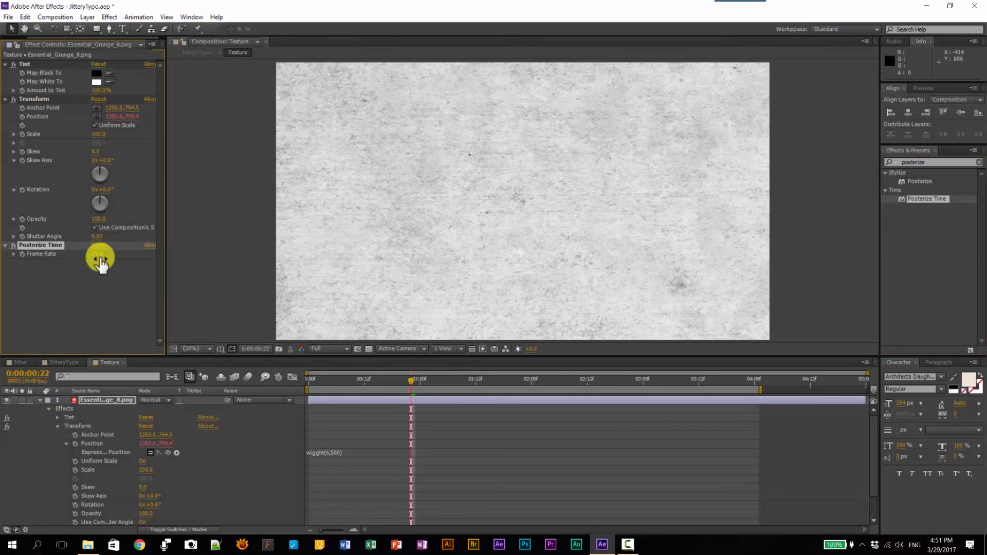
pyautogui.click(99, 255)
pyautogui.press('Return')
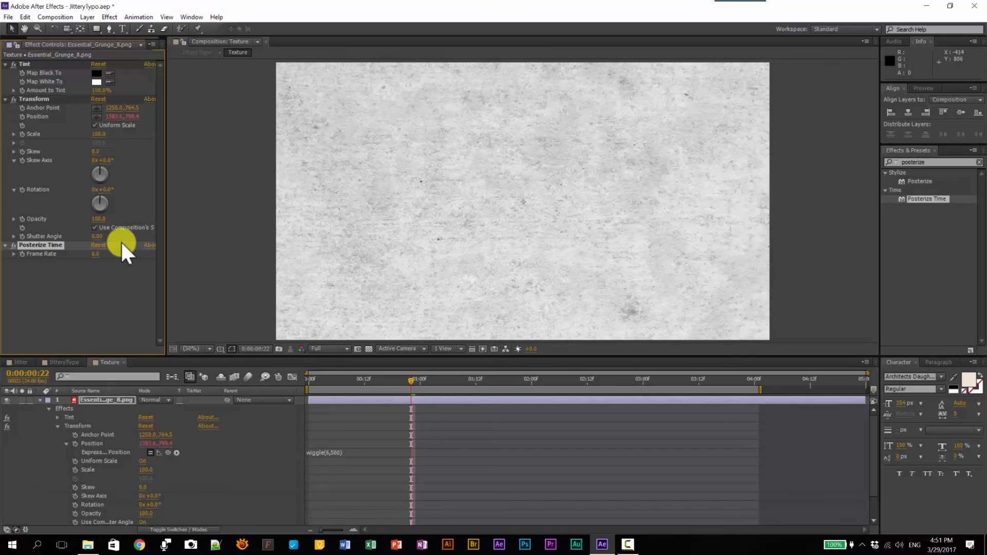
pyautogui.press('KP_0')
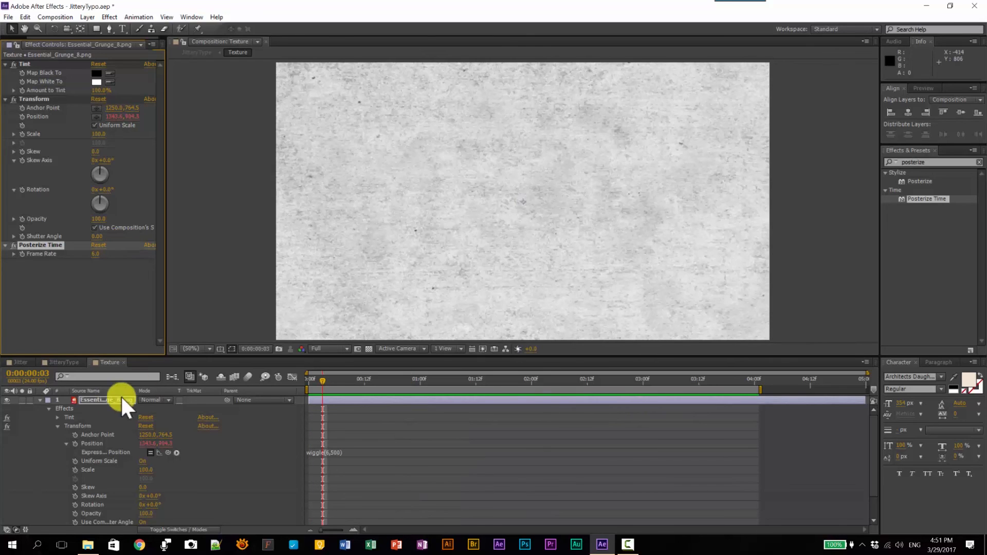
# Step: Return to the JitteryType composition and set the Texture layer's blending mode to Multiply
pyautogui.click(55, 361)
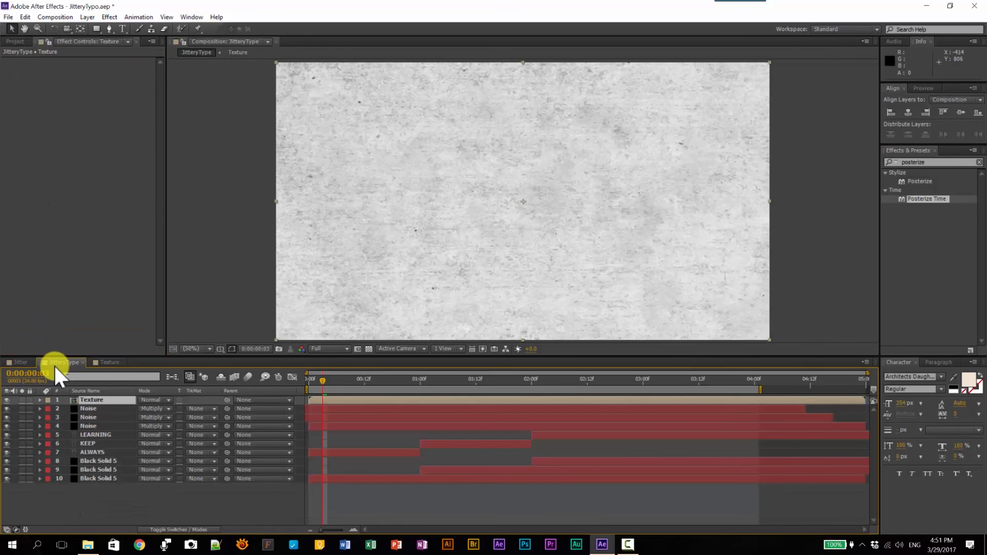
pyautogui.click(167, 400)
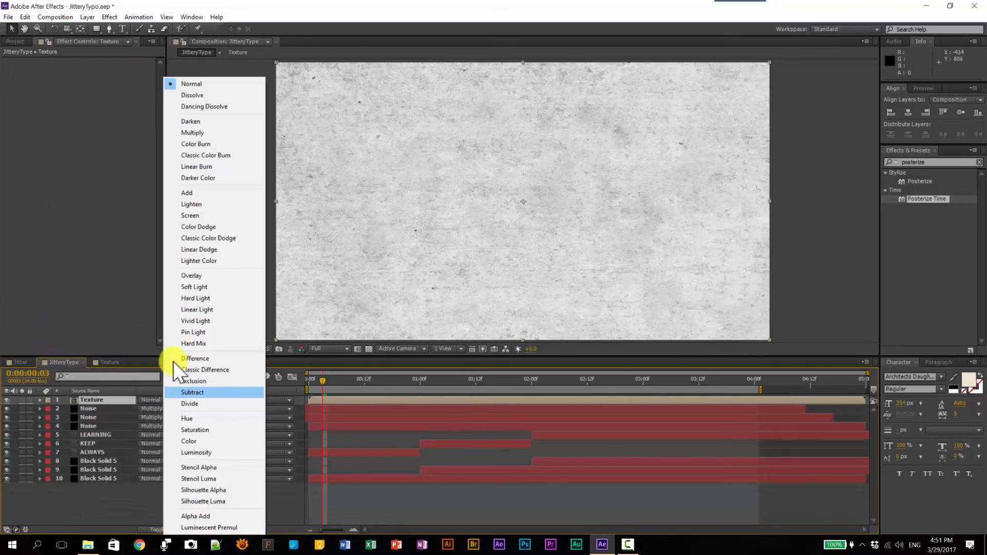
pyautogui.click(218, 132)
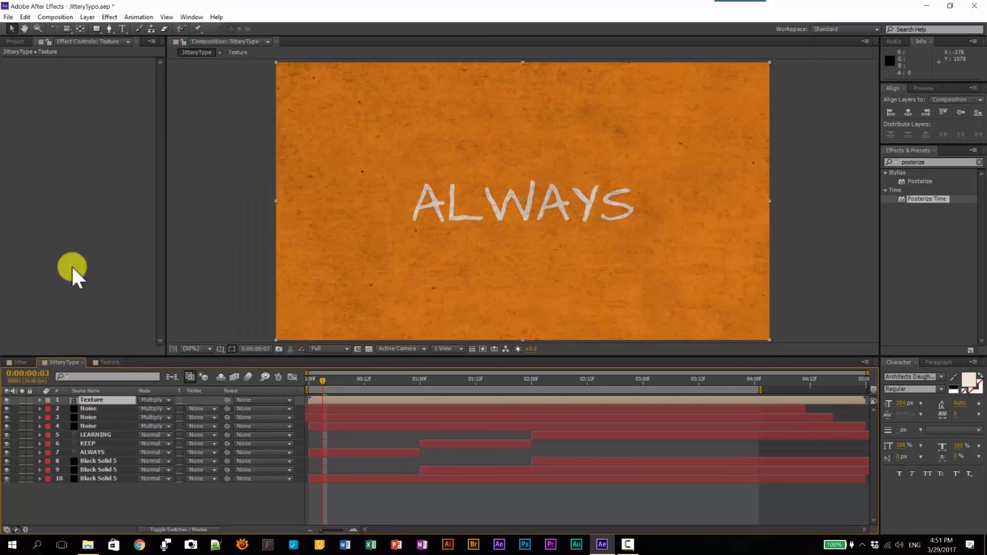
# Step: Set the Texture layer's opacity to 30% and preview the complete animation
pyautogui.press('t')
pyautogui.click(144, 409)
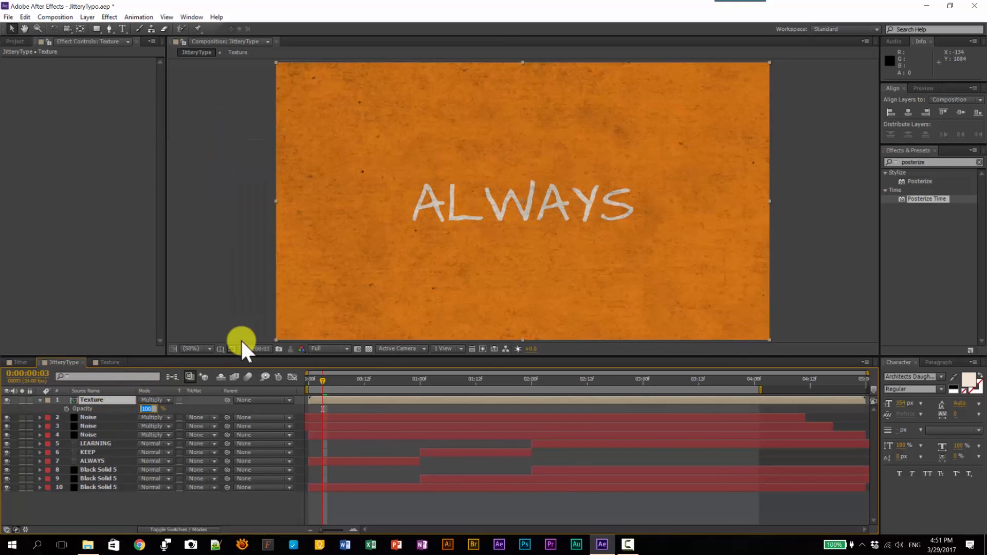
pyautogui.write('30')
pyautogui.press('Return')
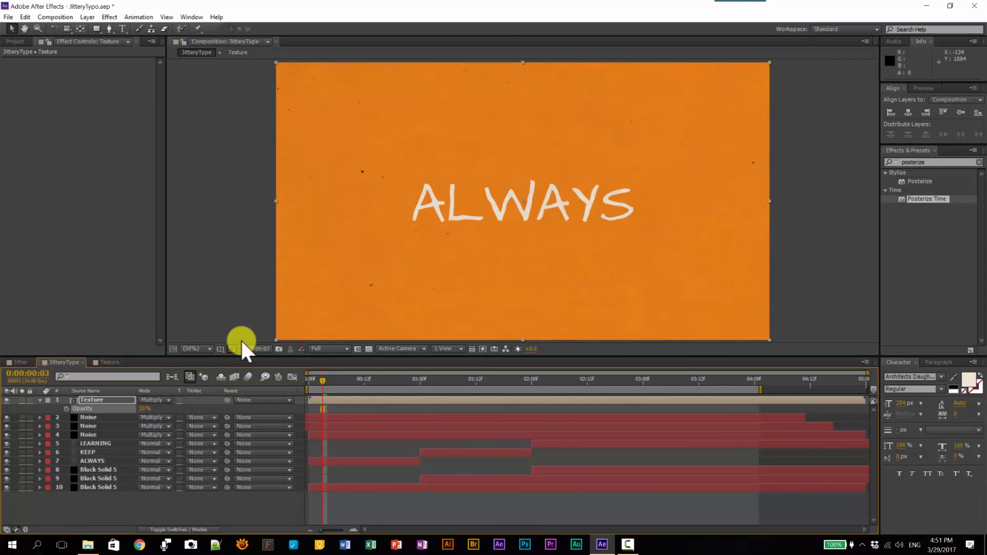
pyautogui.press('space')
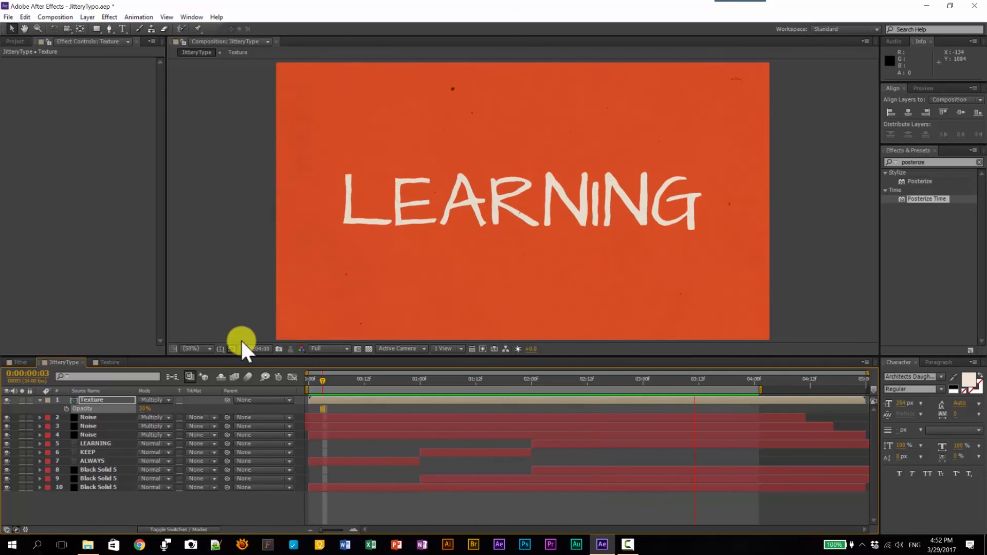
pyautogui.press('space')
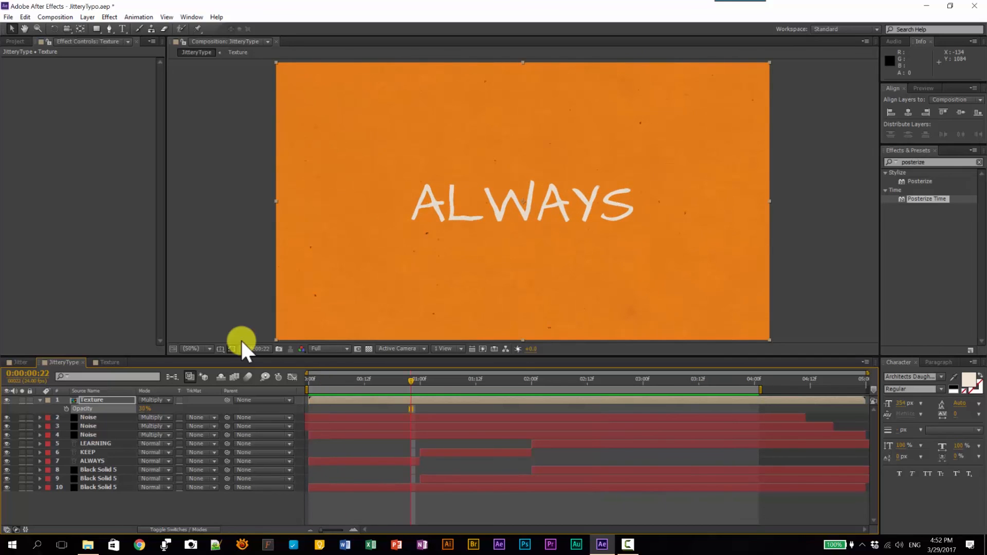